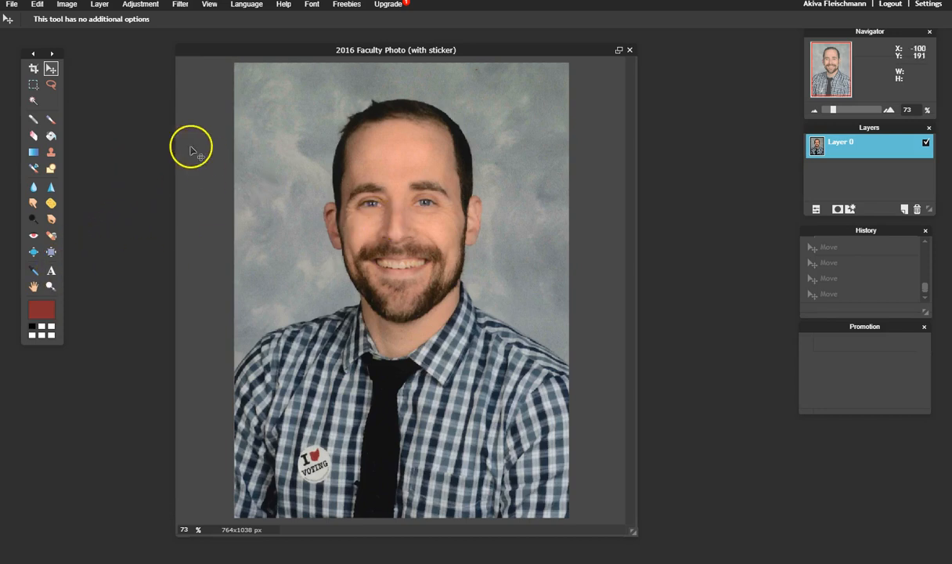
# Draw a freehand lasso selection loosely around the man's whole head, from above the hair to below the chin
pyautogui.click(52, 86)
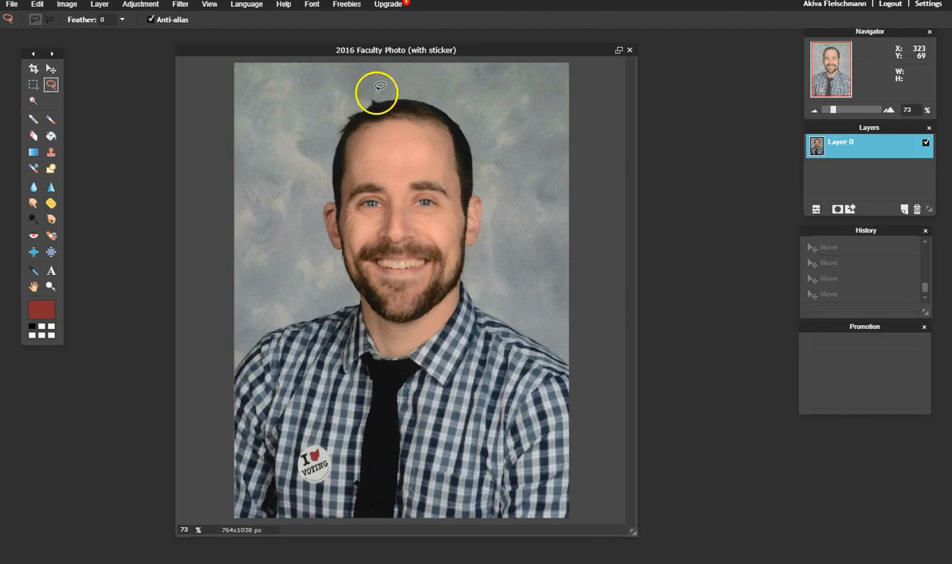
pyautogui.moveTo(228, 157); pyautogui.dragTo(236, 160)
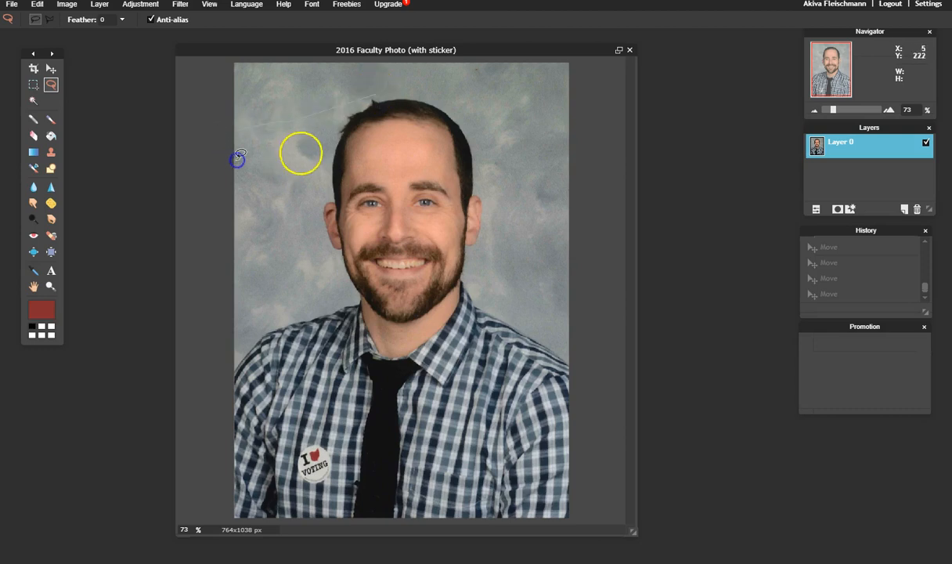
pyautogui.hotkey('ctrl', 'z')
pyautogui.moveTo(364, 83); pyautogui.dragTo(331, 136)
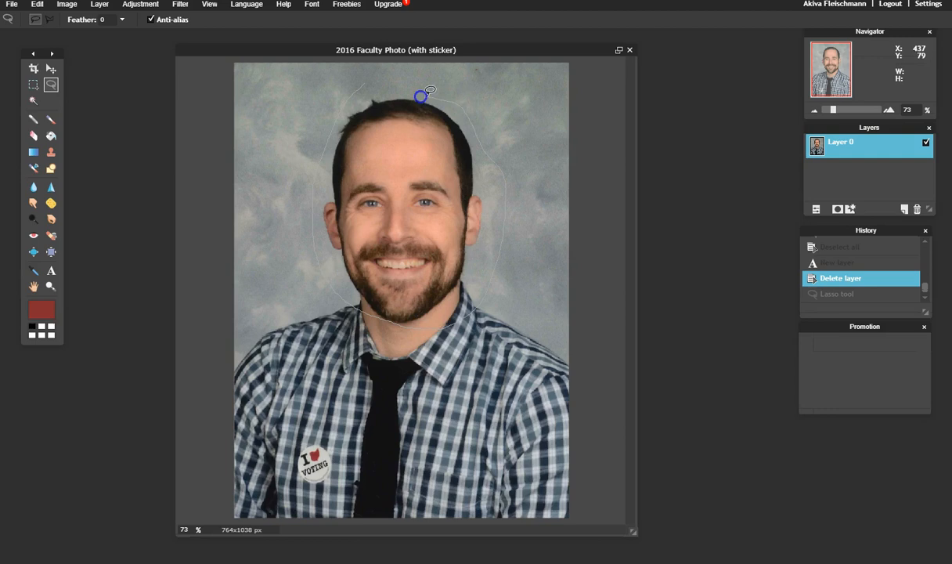
pyautogui.moveTo(365, 81); pyautogui.dragTo(363, 82)
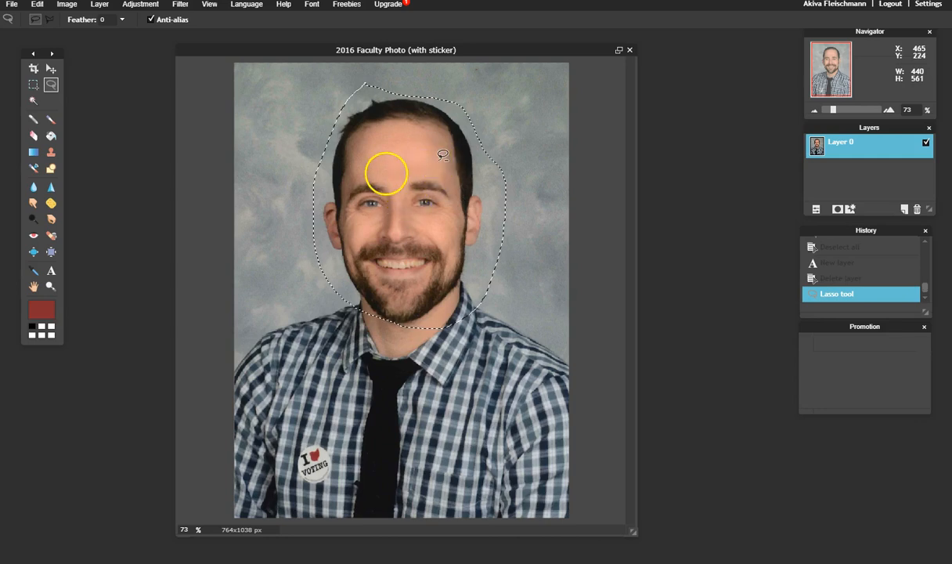
# Copy the selected head, paste it as a new layer, and undo back to the head selection
pyautogui.hotkey('ctrl', 'c')
pyautogui.hotkey('ctrl', 'v')
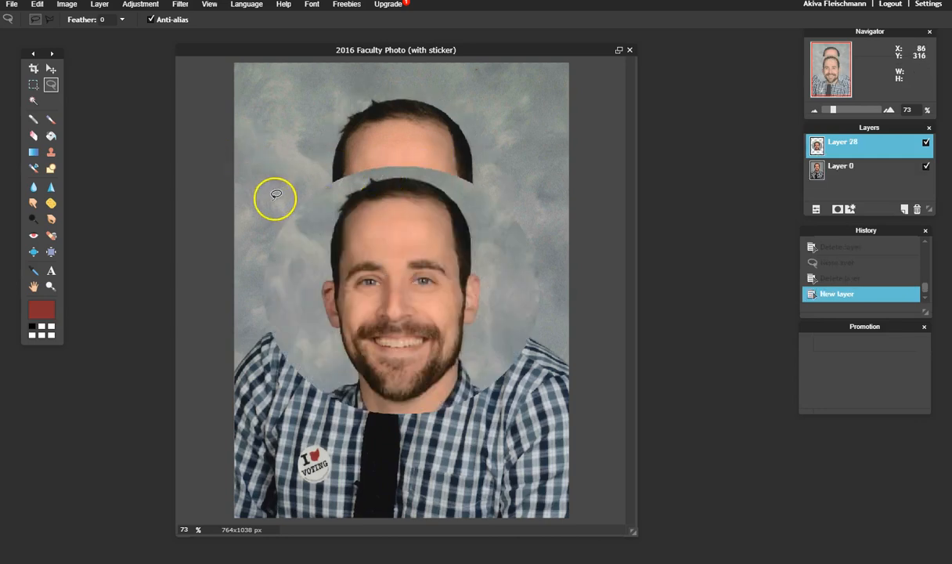
pyautogui.hotkey('ctrl', 'z')
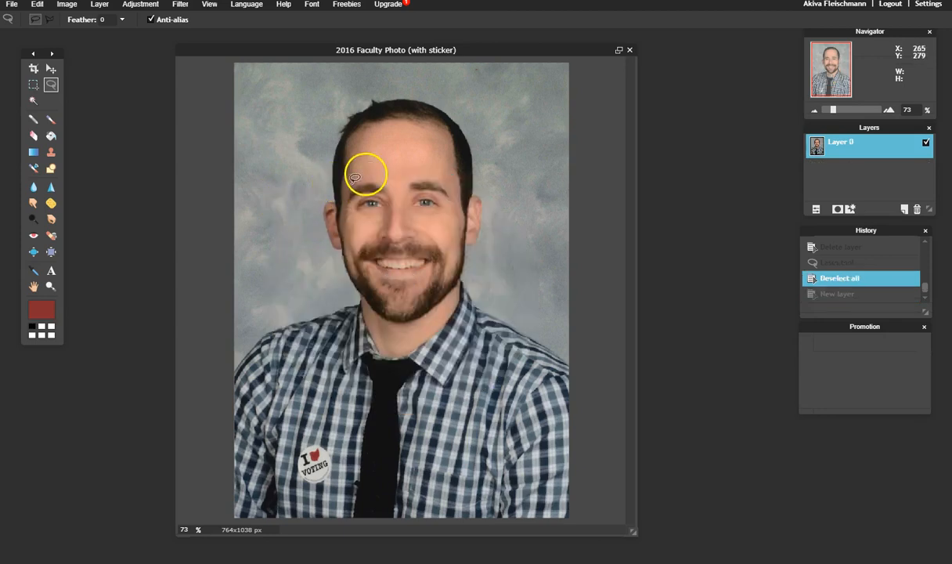
pyautogui.moveTo(346, 161); pyautogui.dragTo(337, 149)
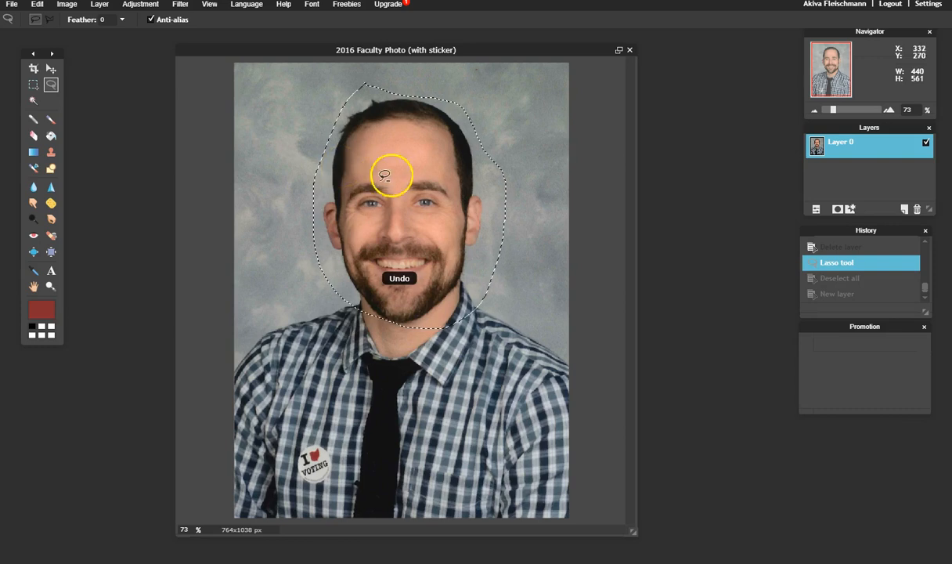
# Cut the selected head out of the photo, paste it as a new layer and move it around
pyautogui.hotkey('ctrl', 'x')
pyautogui.hotkey('ctrl', 'v')
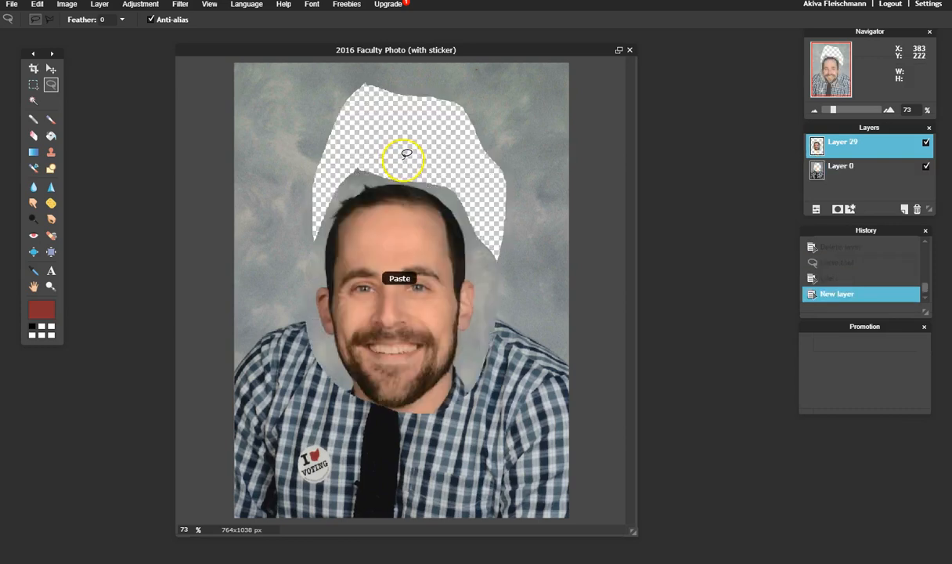
pyautogui.press('v')
pyautogui.moveTo(341, 207); pyautogui.dragTo(330, 142)
# Undo the head's move, paste and cut, and clear the selection around it
pyautogui.hotkey('ctrl', 'z')
pyautogui.hotkey('ctrl', 'z')
pyautogui.hotkey('ctrl', 'z')
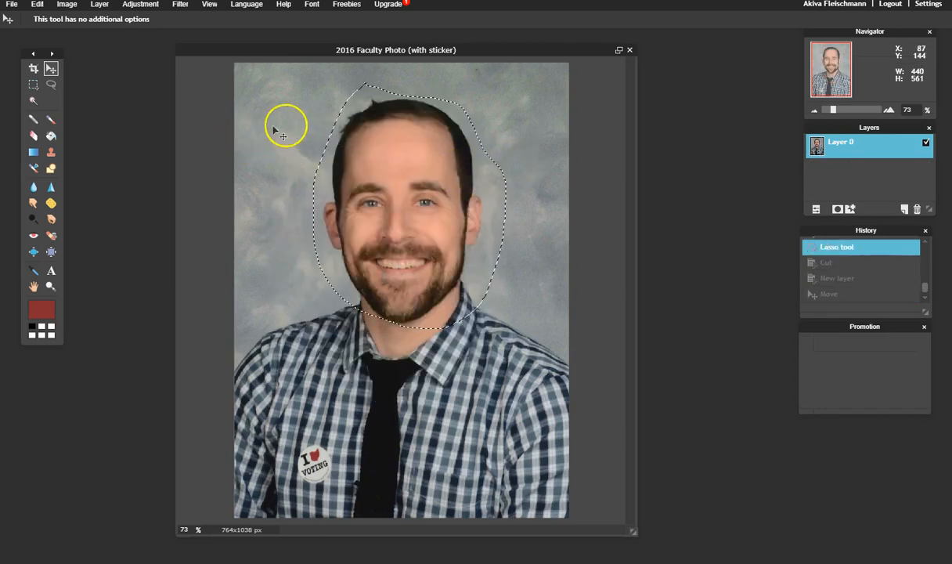
pyautogui.hotkey('ctrl', 'd')
pyautogui.hotkey('ctrl', 's')
pyautogui.press('Return')
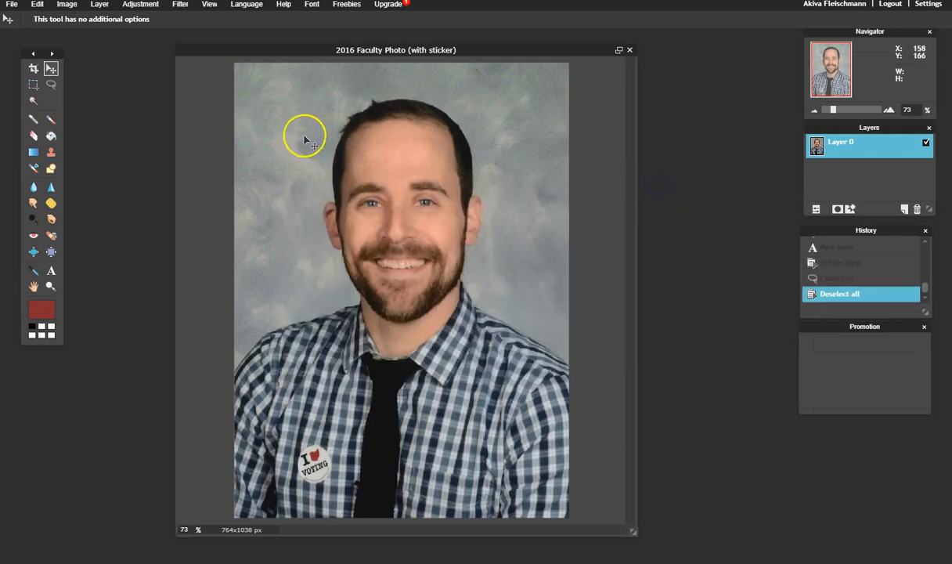
# Outline the ear on the right of the face with the polygonal lasso, with feather 0
pyautogui.click(51, 84)
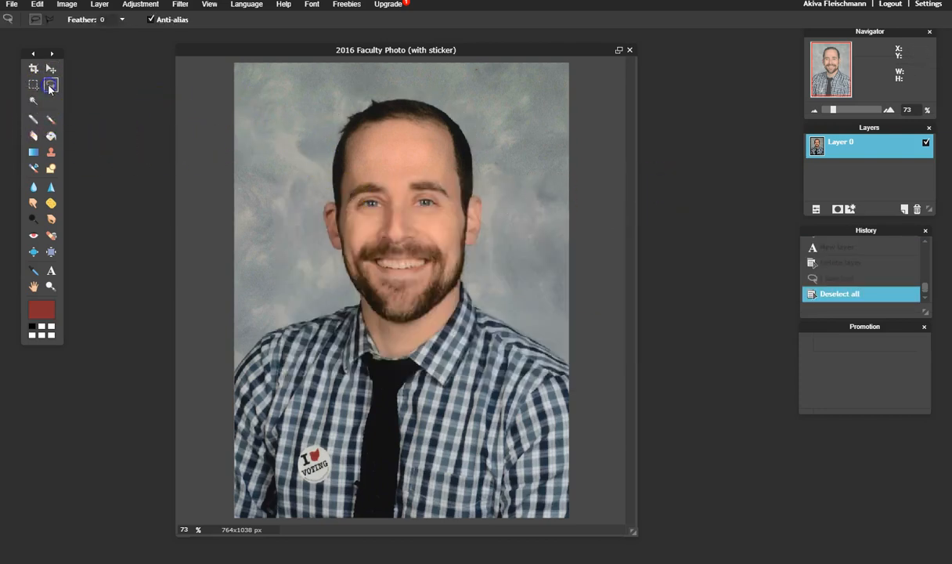
pyautogui.click(49, 20)
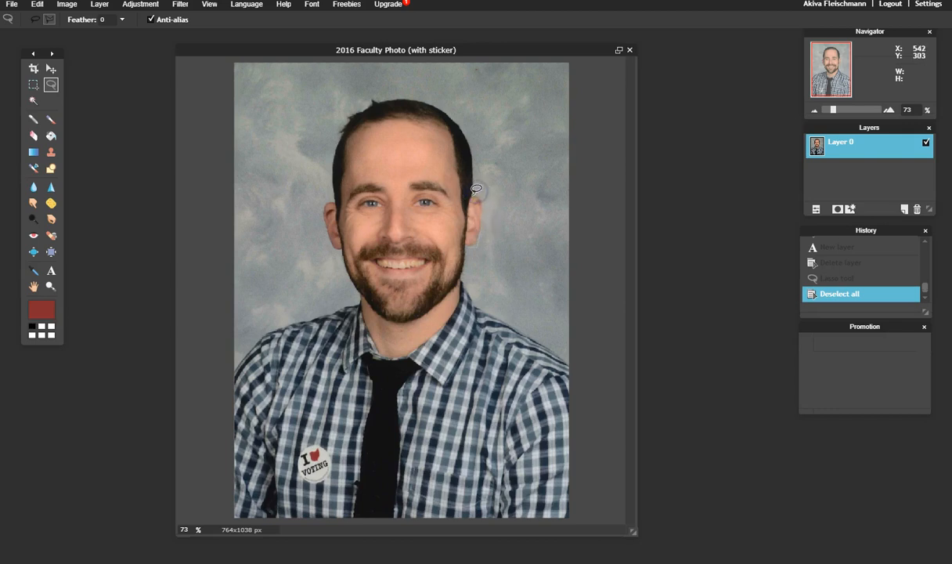
pyautogui.moveTo(468, 240); pyautogui.dragTo(467, 247)
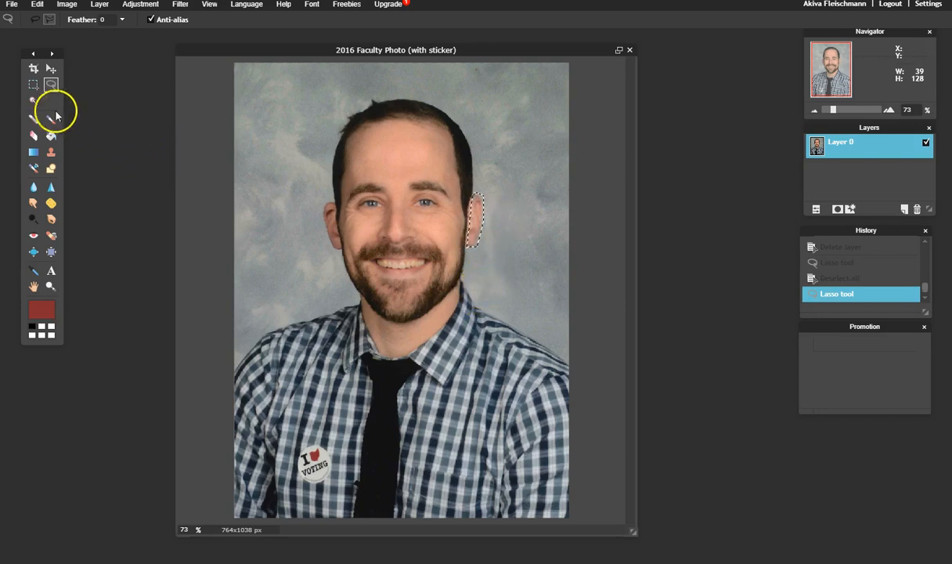
# Move the selected ear slightly away from the head, undo the move and clear the selection
pyautogui.click(51, 68)
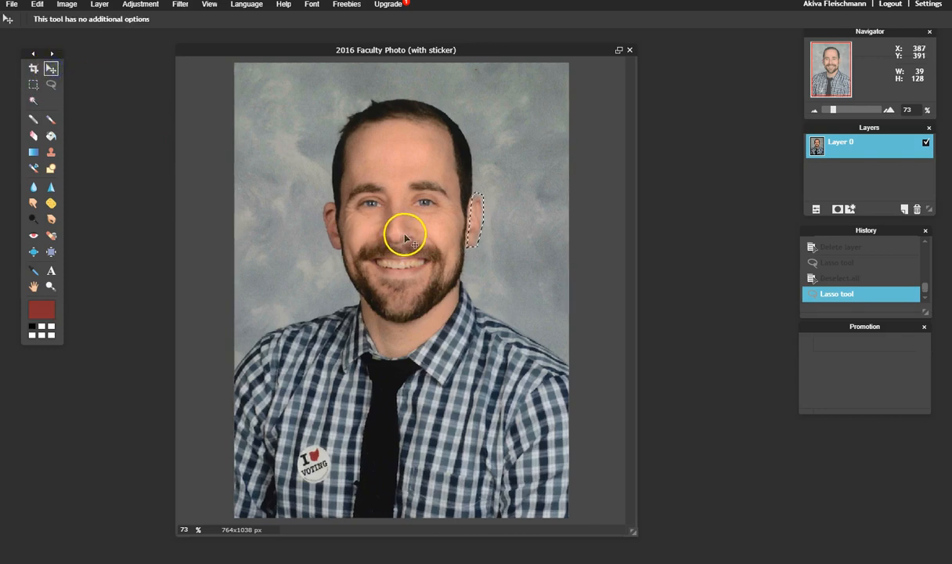
pyautogui.hotkey('ctrl', 'z')
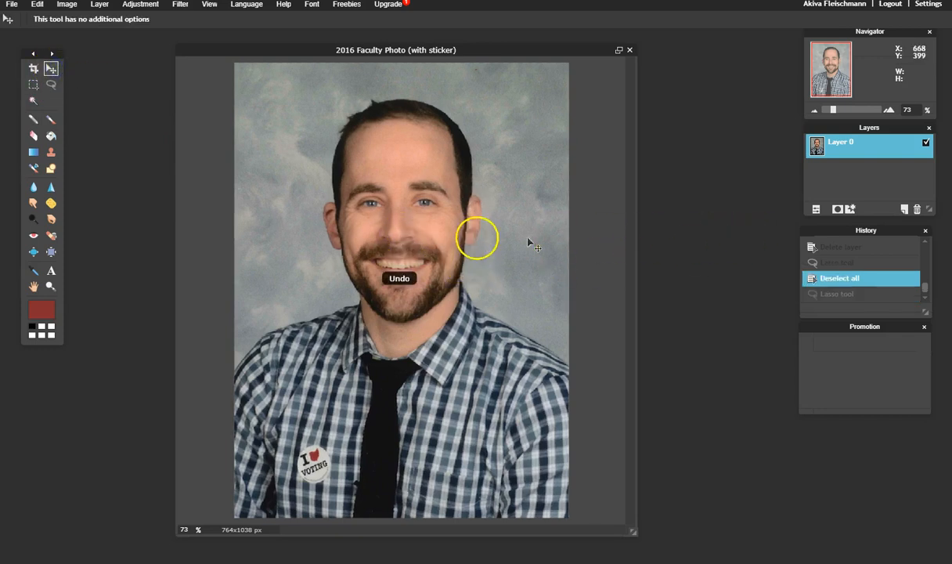
pyautogui.hotkey('ctrl', 'y')
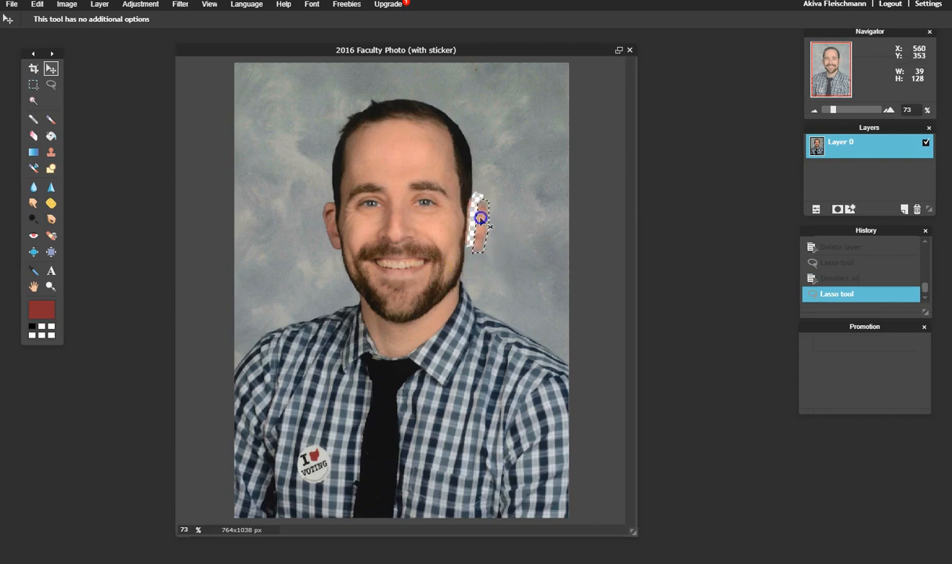
pyautogui.moveTo(481, 217); pyautogui.dragTo(494, 218)
pyautogui.hotkey('ctrl', 'z')
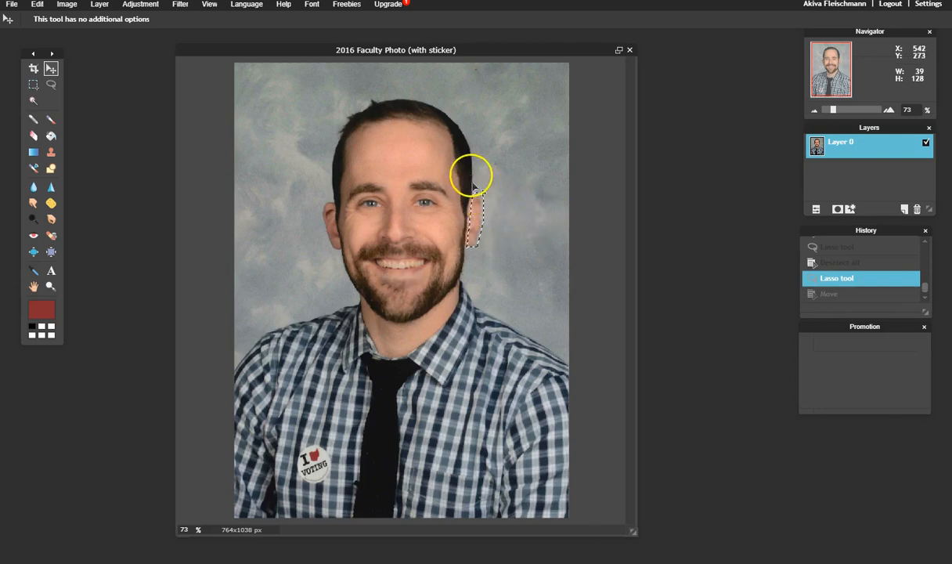
pyautogui.click(53, 83)
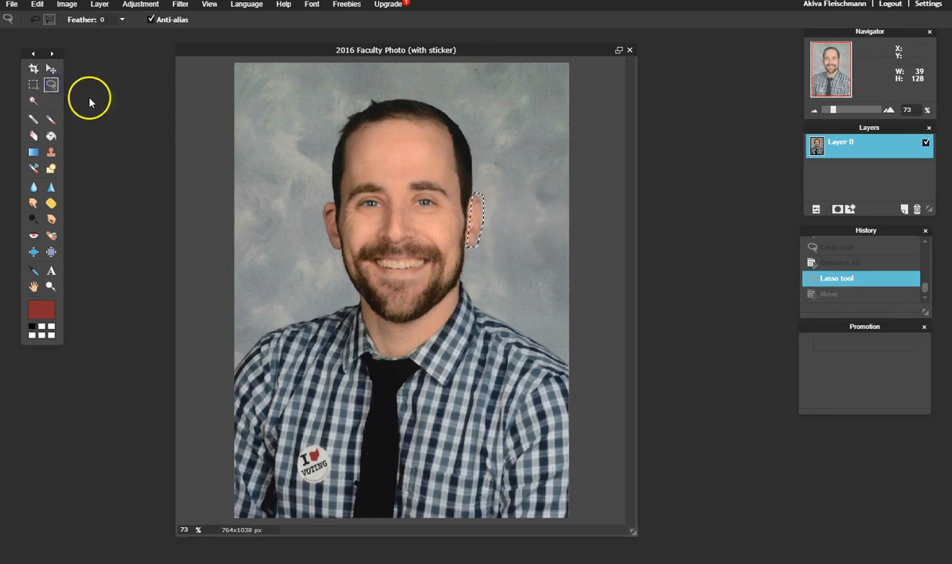
pyautogui.click(303, 153)
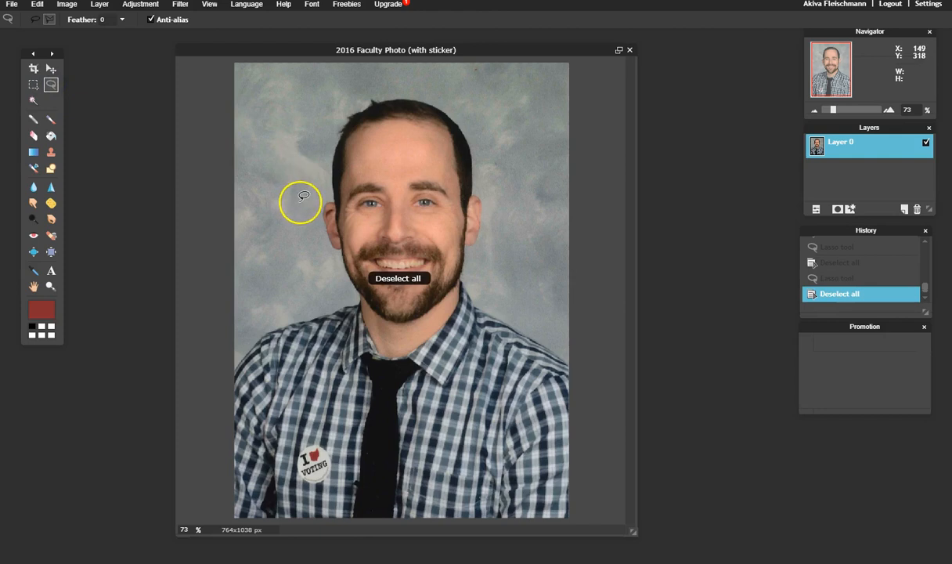
# Select the black tie with the Wand tool at tolerance 21, and undo the wand selections
pyautogui.click(33, 101)
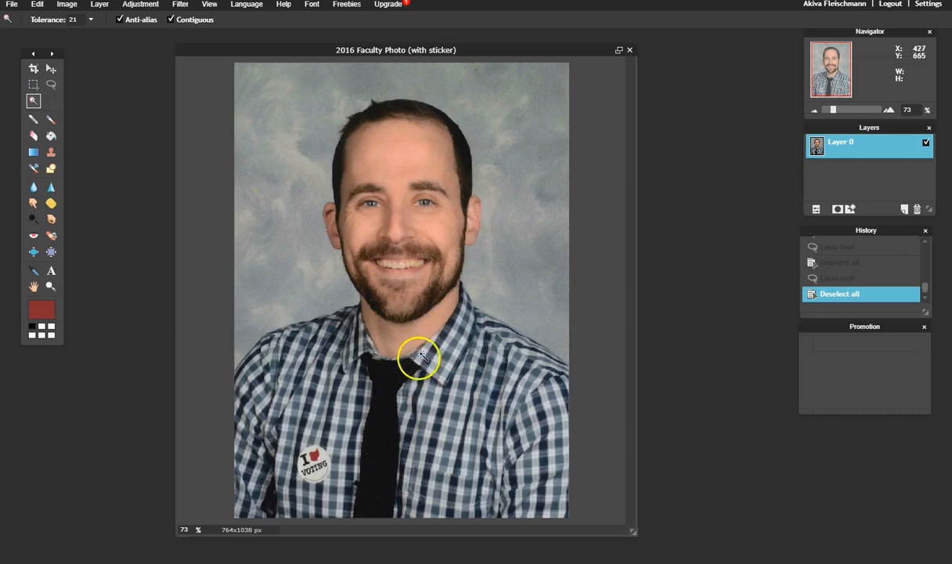
pyautogui.click(395, 377)
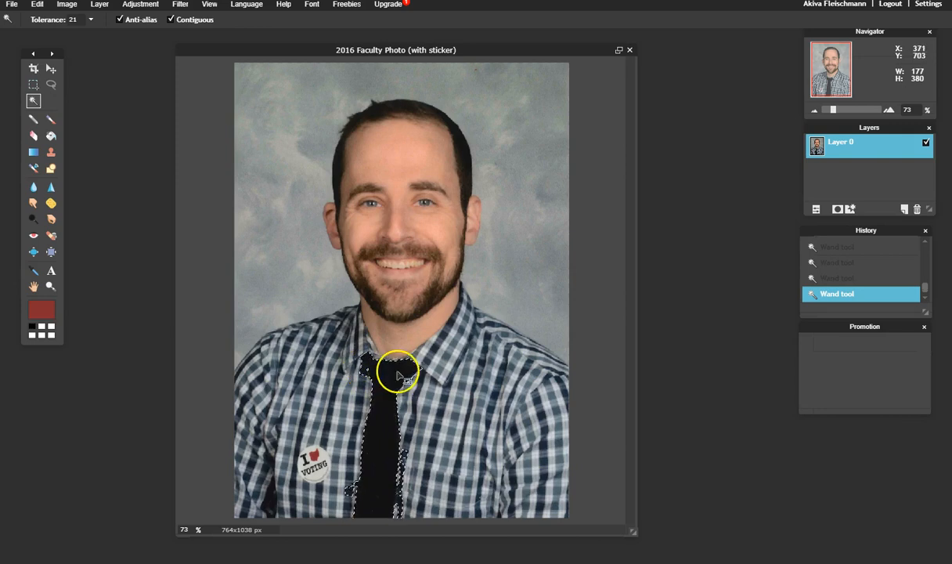
pyautogui.hotkey('ctrl', 'z')
pyautogui.hotkey('ctrl', 'z')
pyautogui.hotkey('ctrl', 'z')
pyautogui.hotkey('ctrl', 'z')
pyautogui.hotkey('ctrl', 'z')
# Set the wand tolerance to 60, select the tie again from a cleared selection, and undo it
pyautogui.click(381, 403)
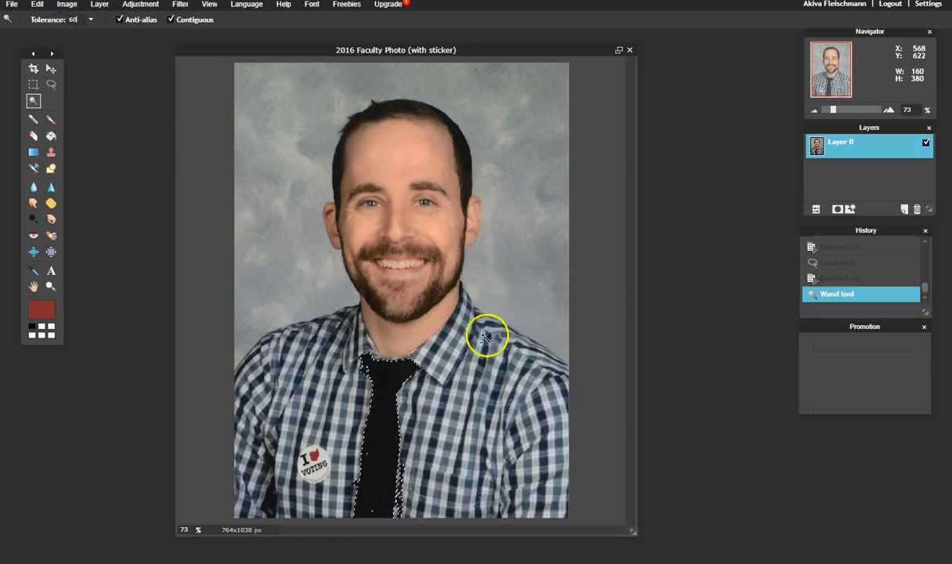
pyautogui.hotkey('ctrl', 'd')
pyautogui.click(396, 378)
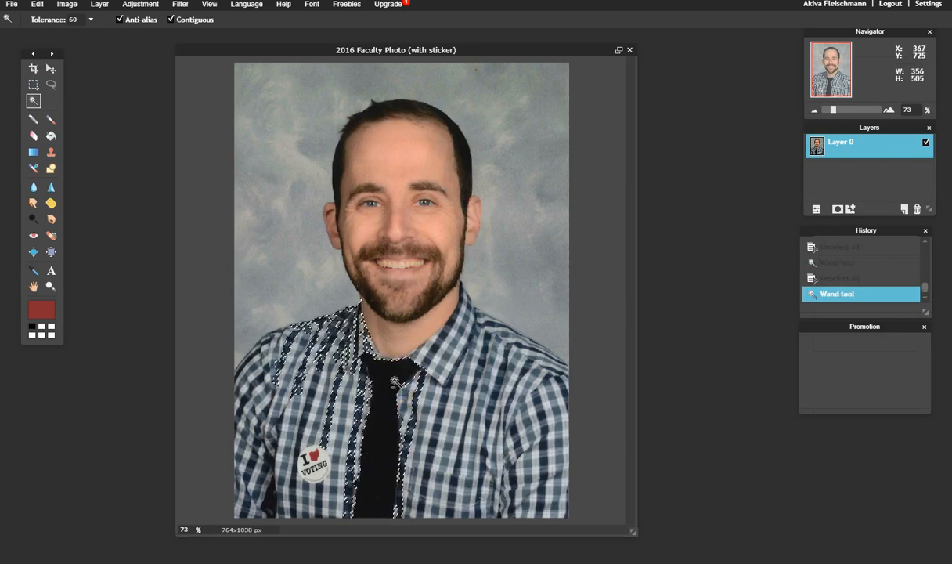
pyautogui.hotkey('ctrl', 'z')
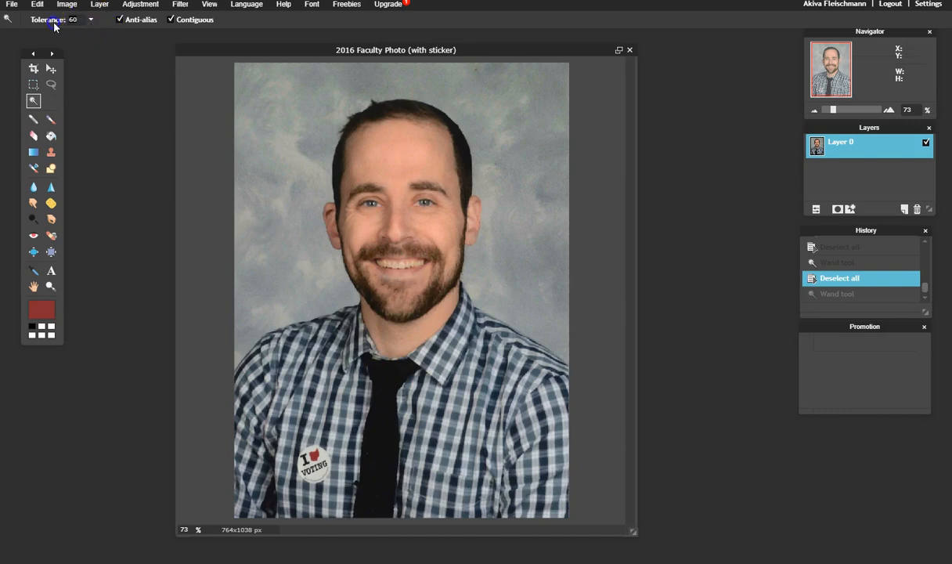
# Set the wand tolerance to 15 and select the whole black tie
pyautogui.write('15')
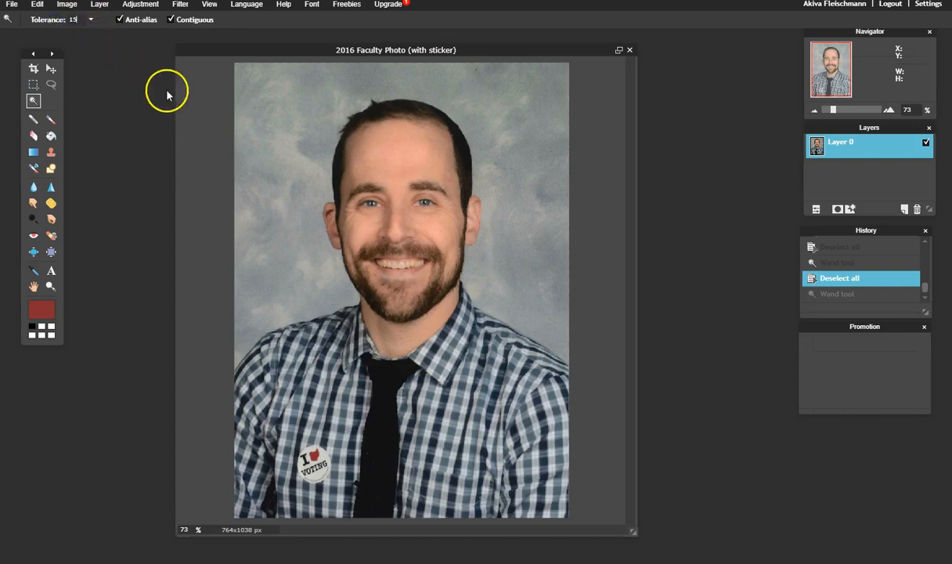
pyautogui.click(398, 425)
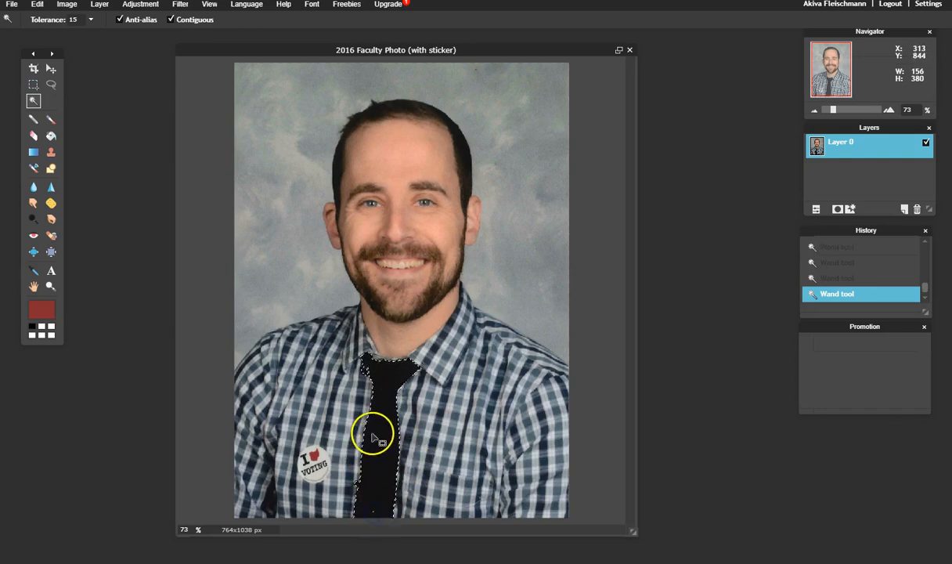
# Move the selected tie up over the mouth and chin, undo the move and clear the selection
pyautogui.click(51, 68)
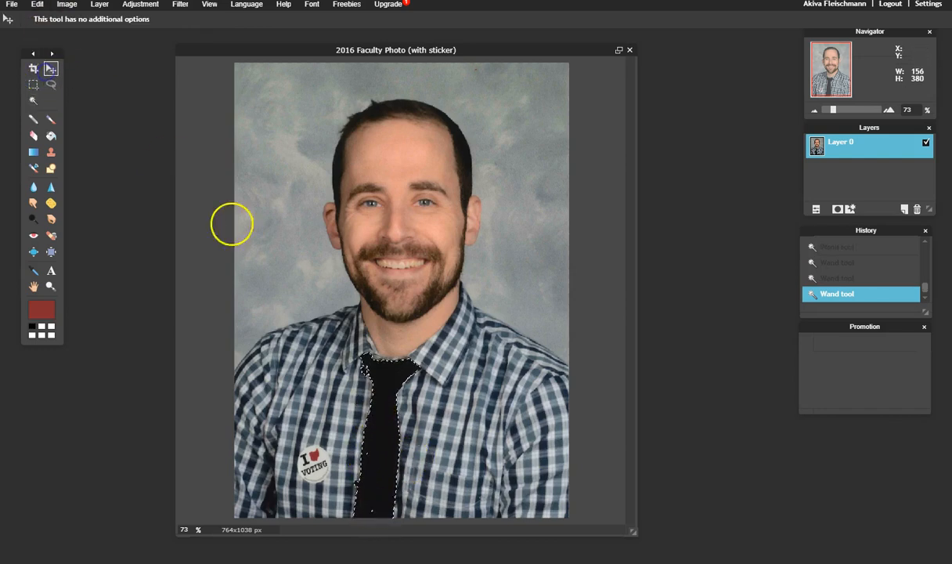
pyautogui.moveTo(383, 440); pyautogui.dragTo(395, 313)
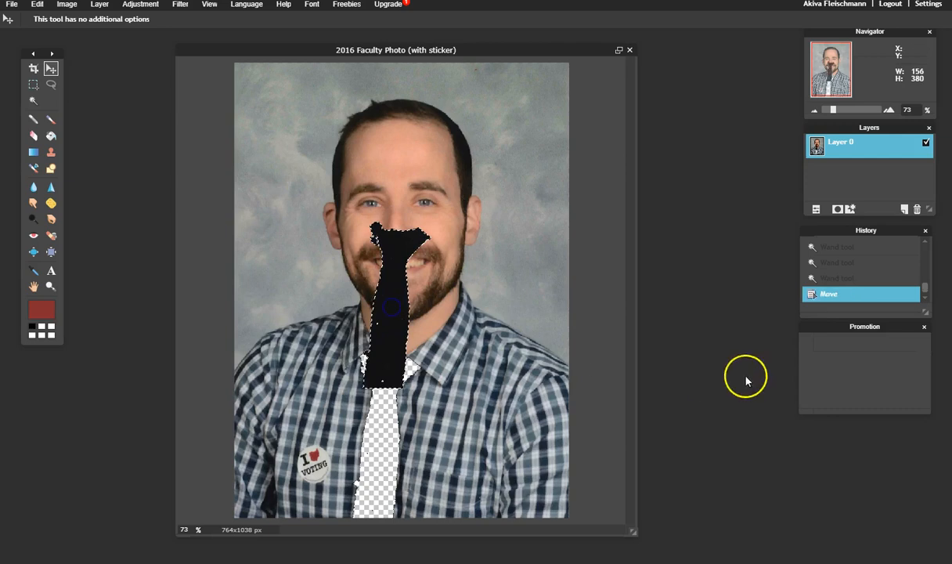
pyautogui.hotkey('ctrl', 'z')
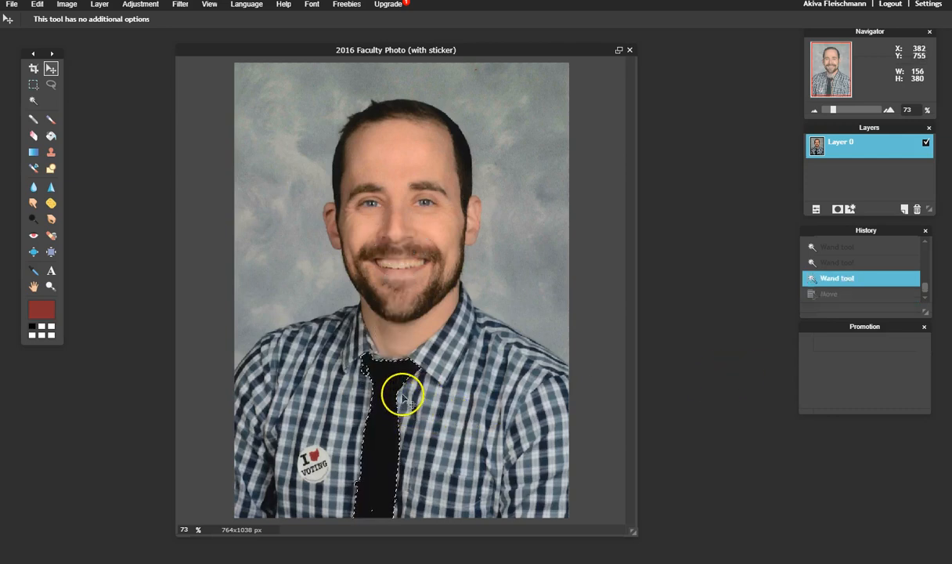
pyautogui.hotkey('ctrl', 'd')
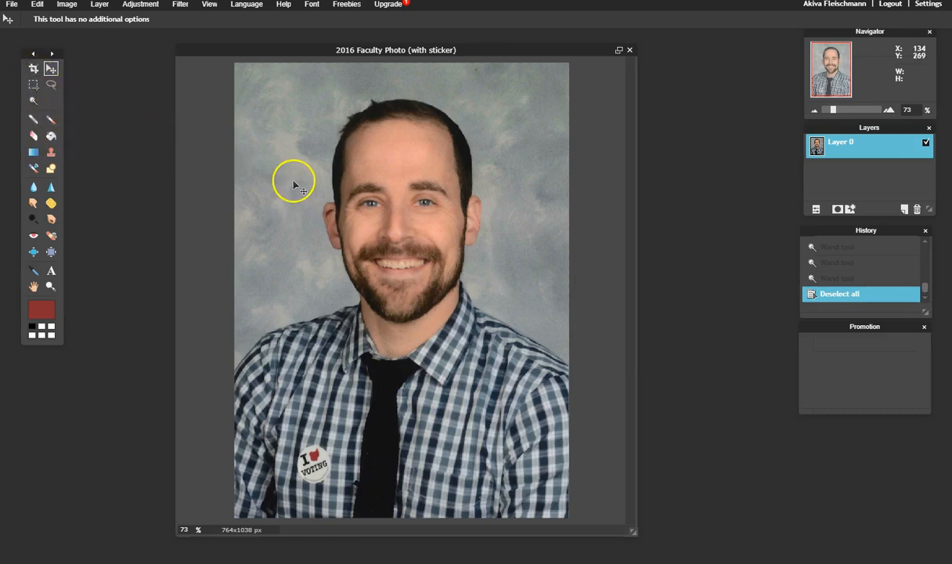
# Try selecting the gray background with the wand at tolerance 15, undo it, and retry at tolerance 32
pyautogui.click(33, 101)
pyautogui.click(257, 112)
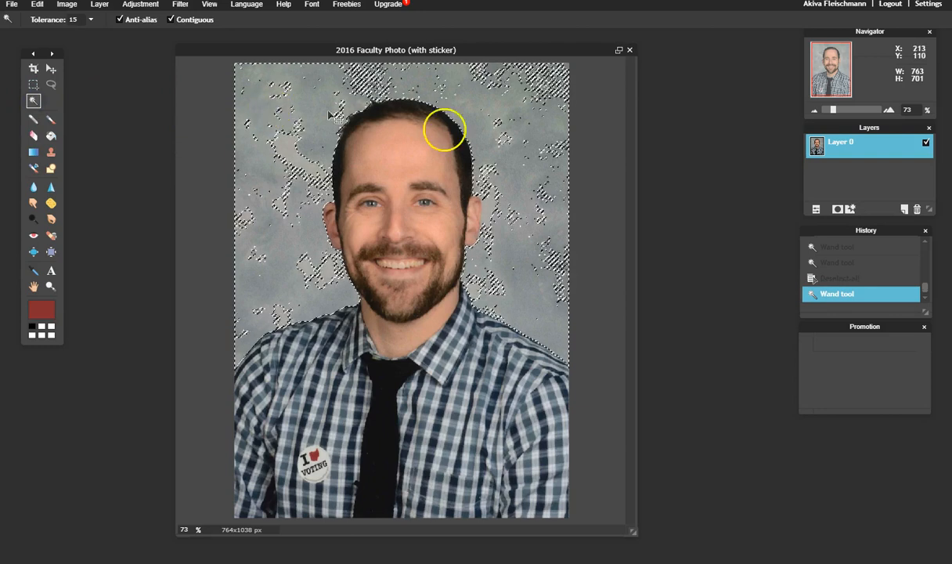
pyautogui.hotkey('ctrl', 'z')
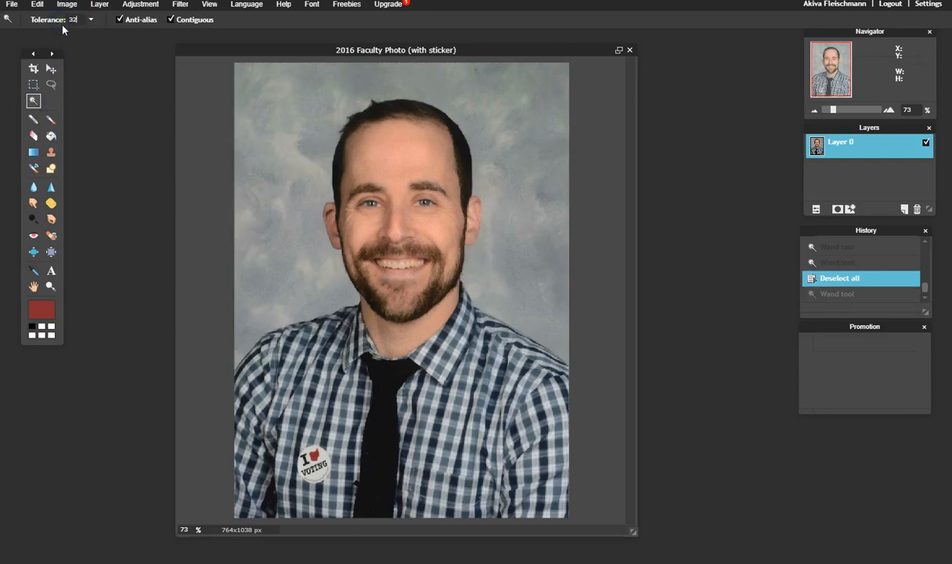
pyautogui.click(276, 109)
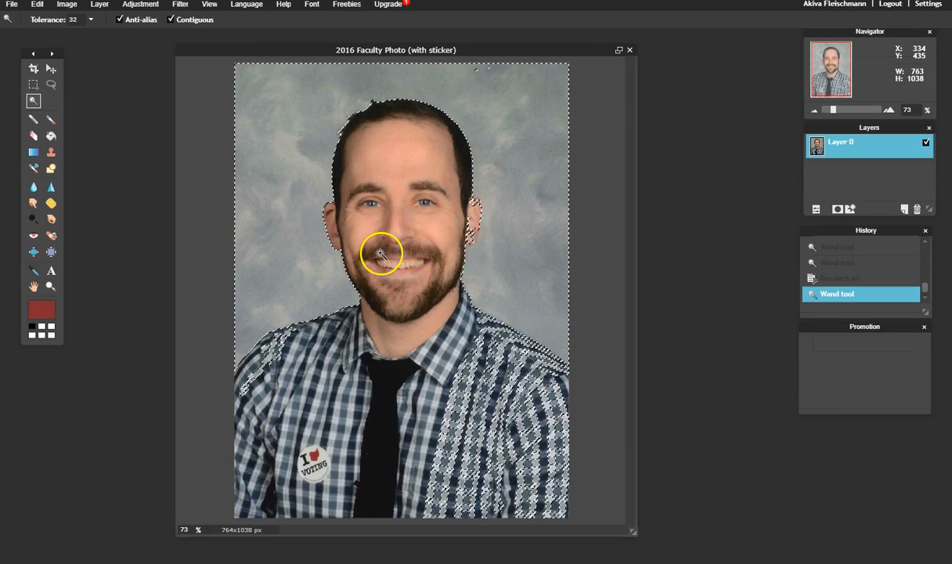
# Set the wand tolerance to 20, clear the old selection and select the gray background again
pyautogui.click(75, 21)
pyautogui.moveTo(74, 20); pyautogui.dragTo(57, 24)
pyautogui.write('2')
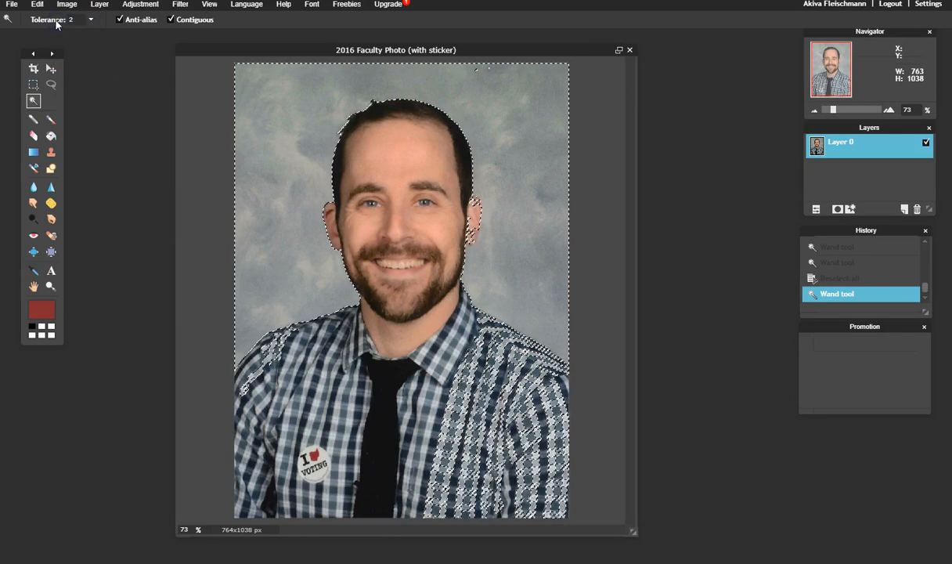
pyautogui.write('0')
pyautogui.click(271, 116)
pyautogui.hotkey('ctrl', 'd')
pyautogui.click(272, 119)
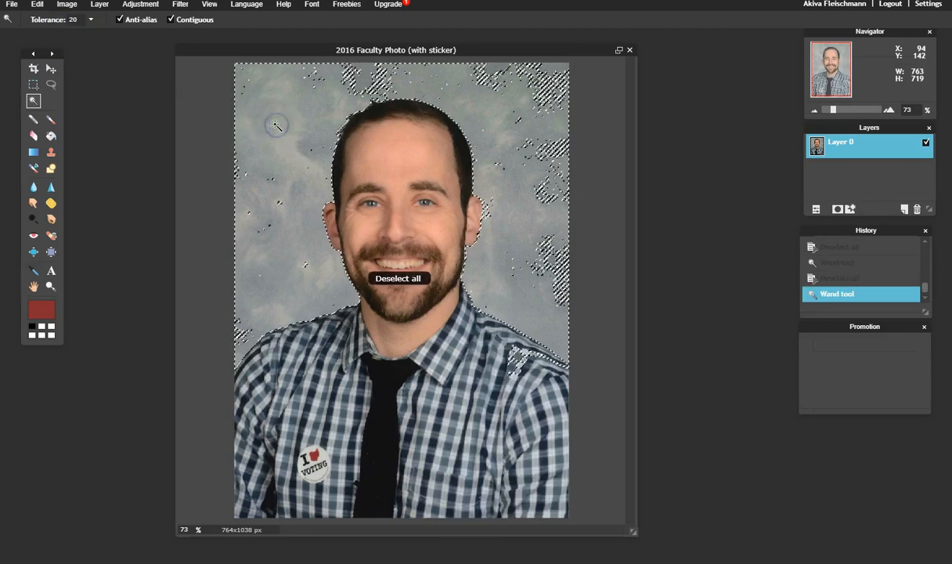
# Delete the selected gray background and clear the selection
pyautogui.press('Delete')
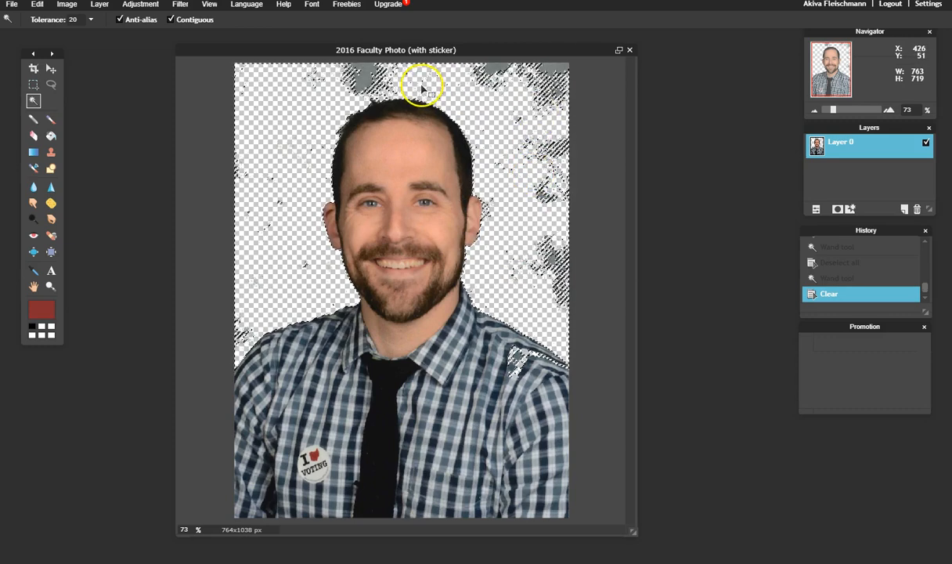
pyautogui.hotkey('ctrl', 'd')
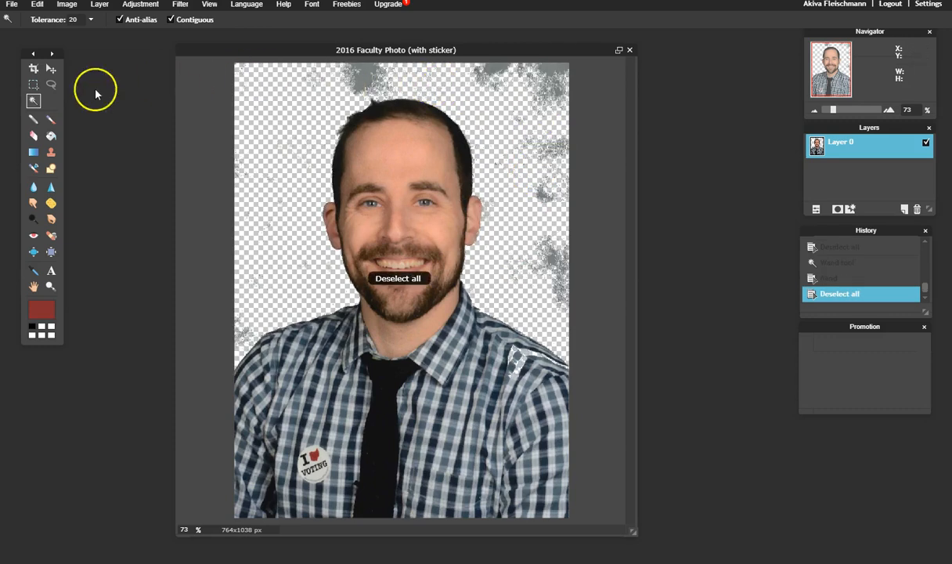
# Erase the leftover gray patches around the head and shoulders with a 100 px eraser brush, undoing the stroke near the shirt's shoulder
pyautogui.click(35, 136)
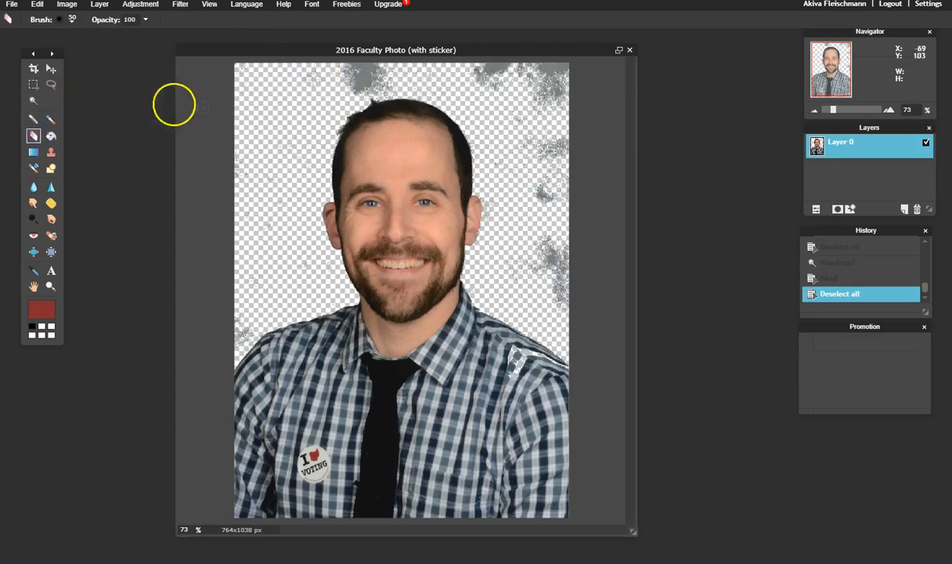
pyautogui.click(71, 18)
pyautogui.click(232, 47)
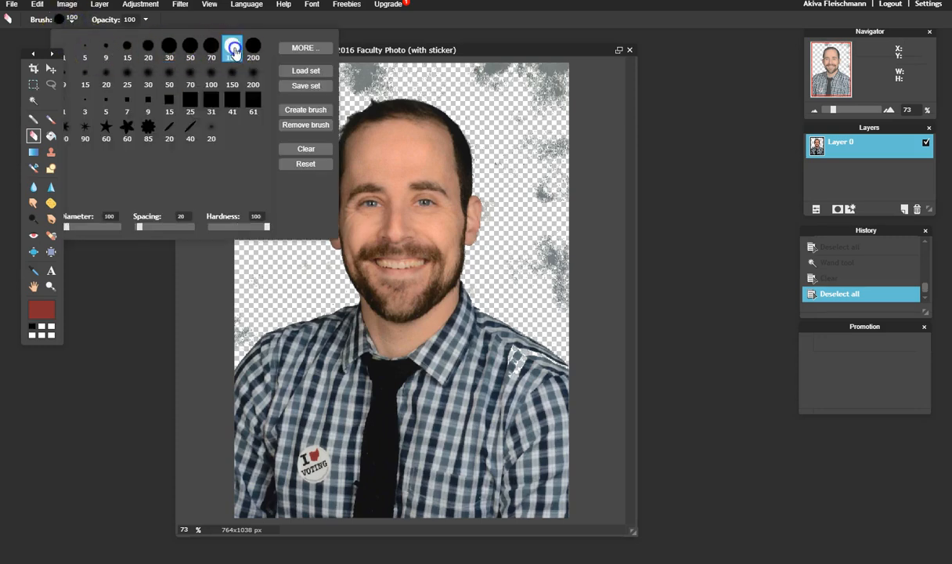
pyautogui.click(492, 70)
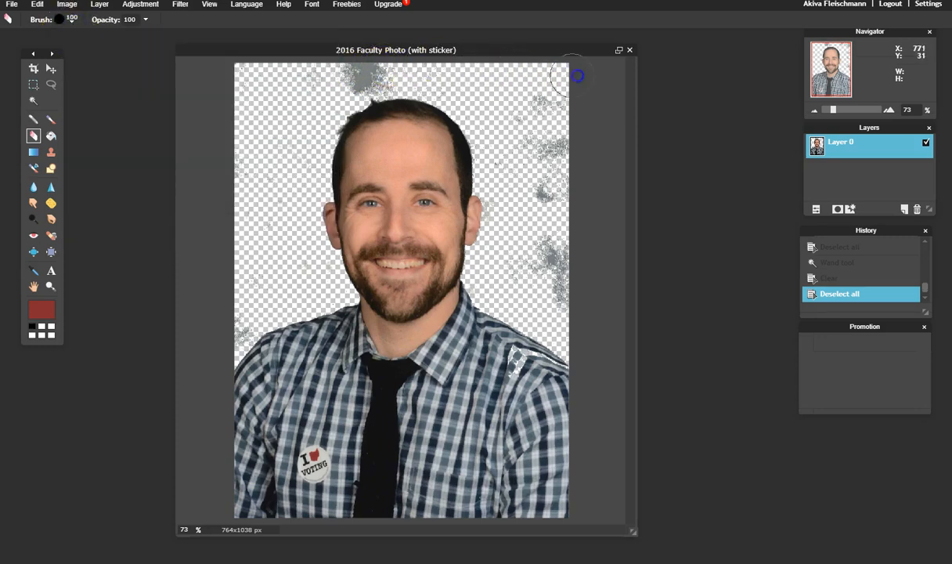
pyautogui.moveTo(520, 118)
pyautogui.mouseDown()
pyautogui.moveTo(546, 194)
pyautogui.moveTo(565, 172)
pyautogui.moveTo(561, 290)
pyautogui.moveTo(542, 260)
pyautogui.moveTo(567, 296)
pyautogui.mouseUp()
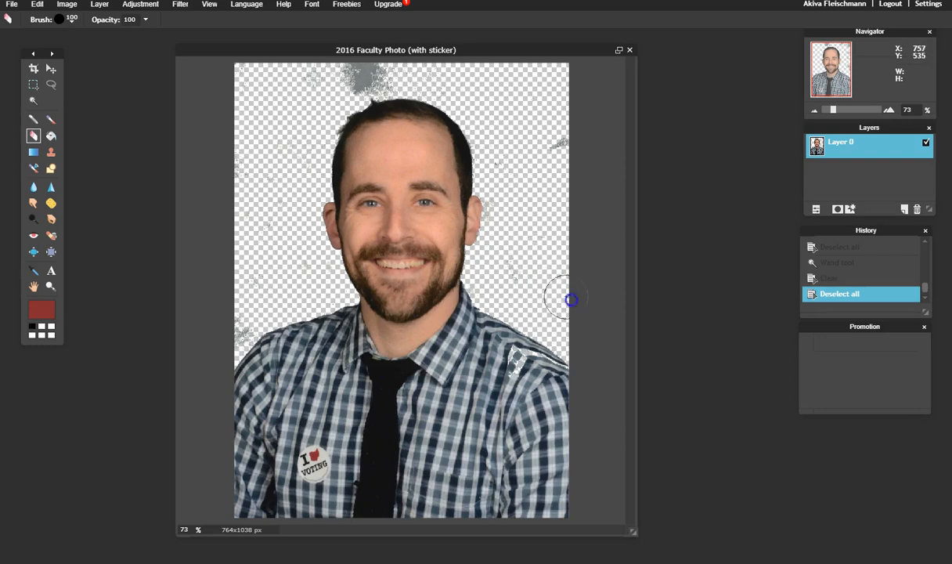
pyautogui.moveTo(577, 207)
pyautogui.mouseDown()
pyautogui.moveTo(542, 130)
pyautogui.moveTo(570, 175)
pyautogui.mouseUp()
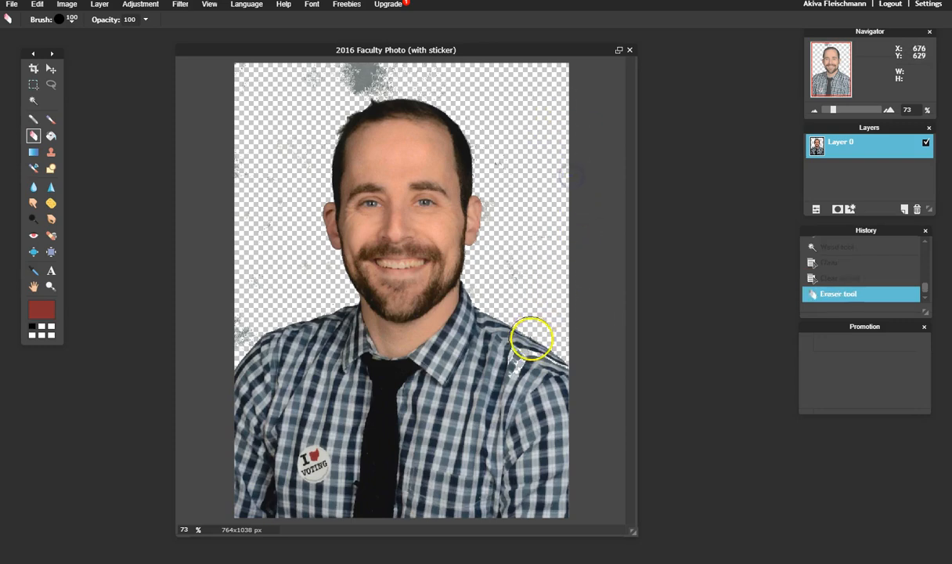
pyautogui.moveTo(347, 76); pyautogui.dragTo(385, 65)
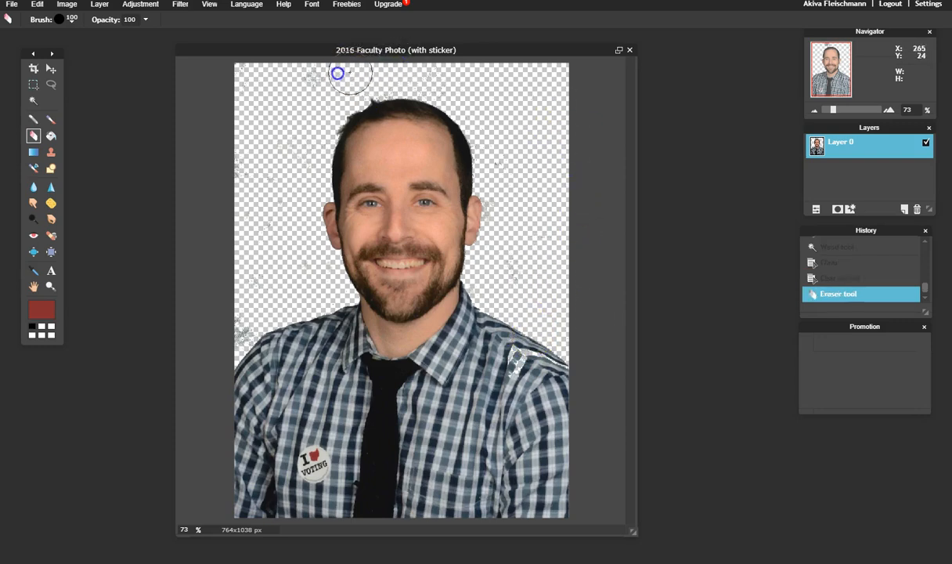
pyautogui.click(232, 310)
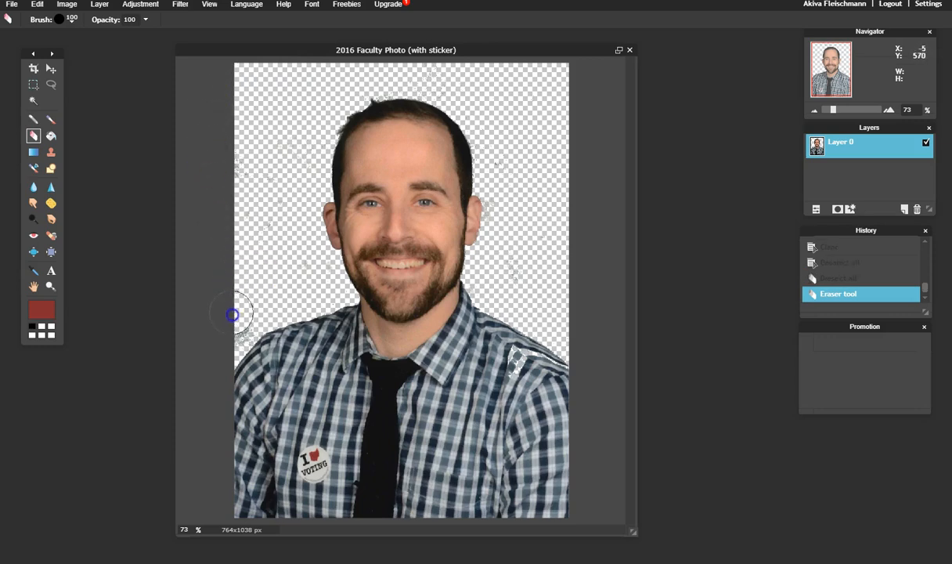
pyautogui.hotkey('ctrl', 'z')
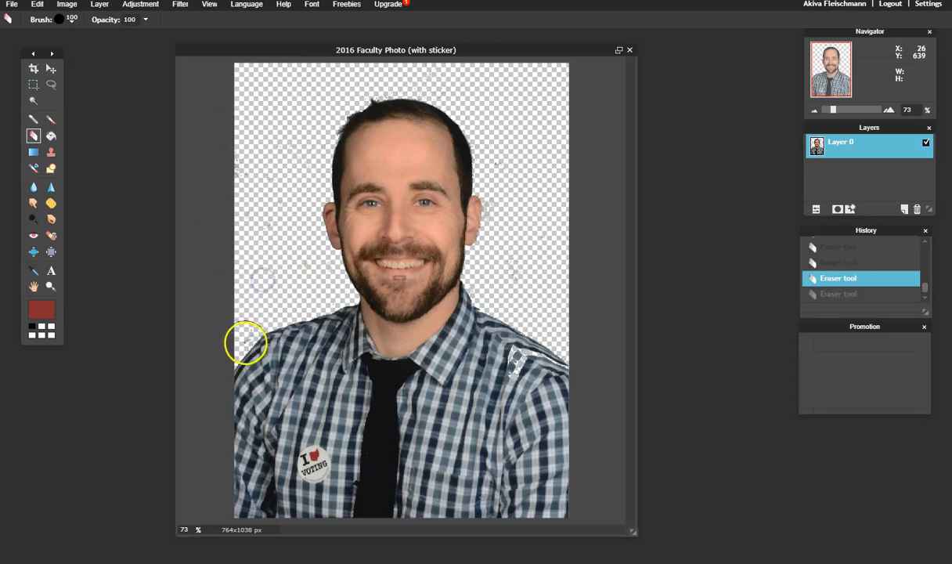
pyautogui.click(241, 157)
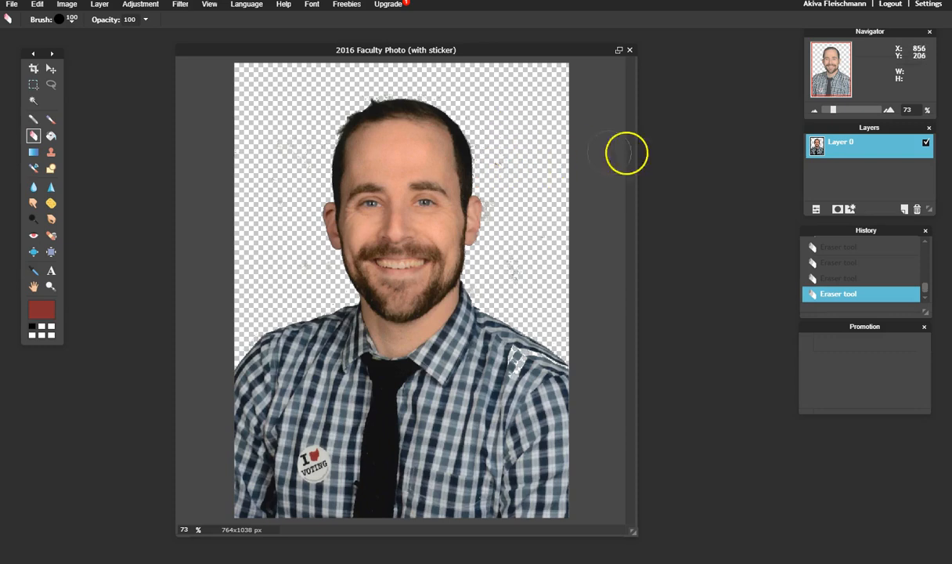
# Move the cut-out portrait slightly upward on the transparent canvas and undo the move
pyautogui.press('v')
pyautogui.moveTo(329, 197); pyautogui.dragTo(396, 175)
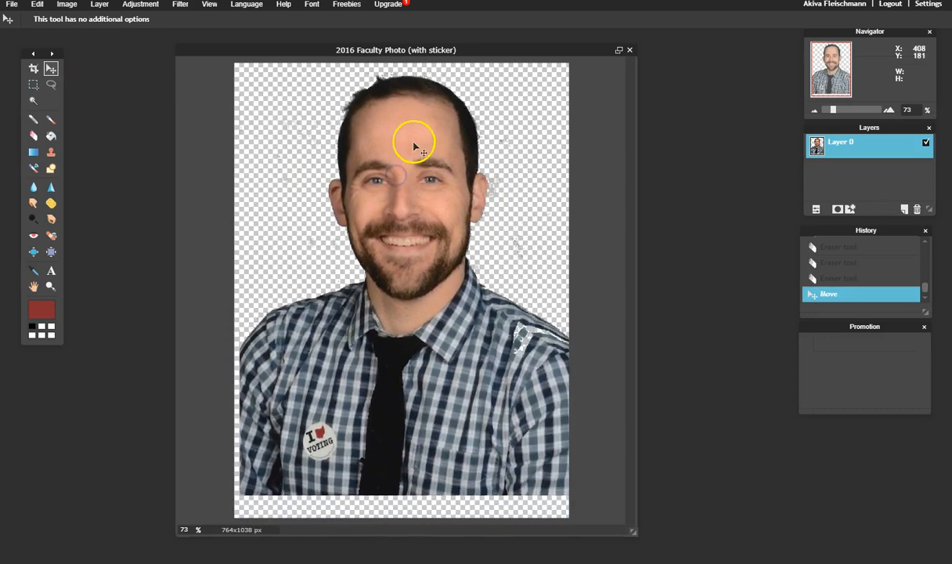
pyautogui.hotkey('ctrl', 'z')
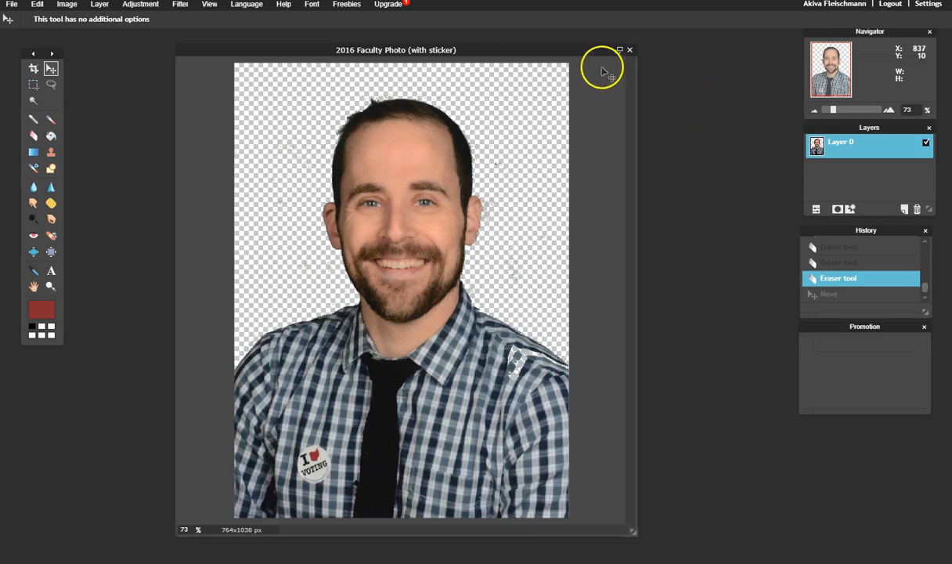
# Revert the photo through its history to the early wand selection of the tie, and clear that selection
pyautogui.click(33, 102)
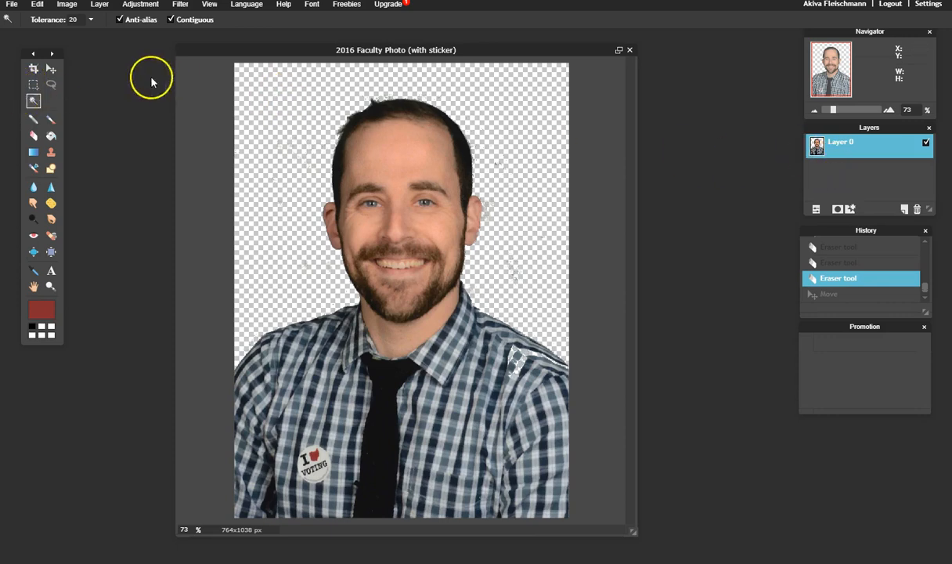
pyautogui.click(32, 103)
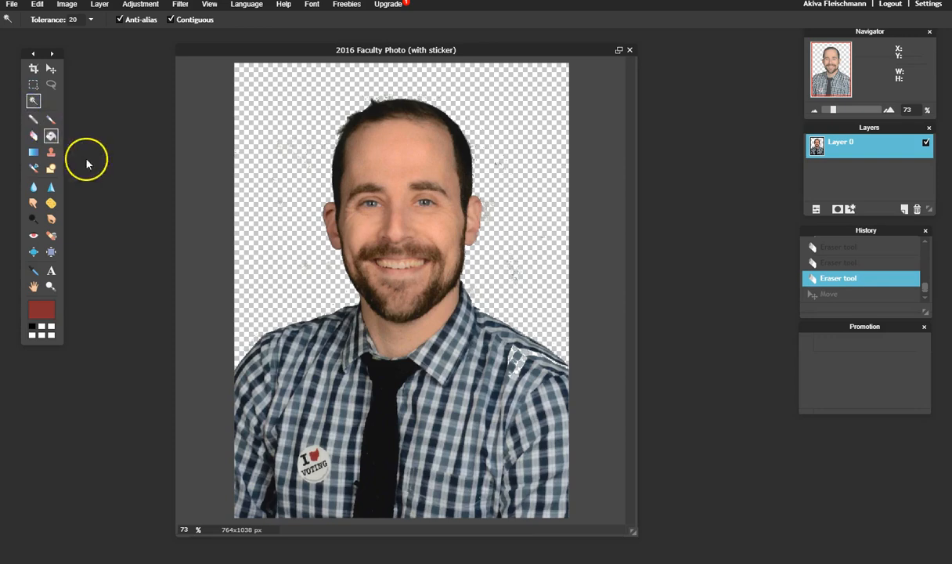
pyautogui.scroll(5, 856, 240)
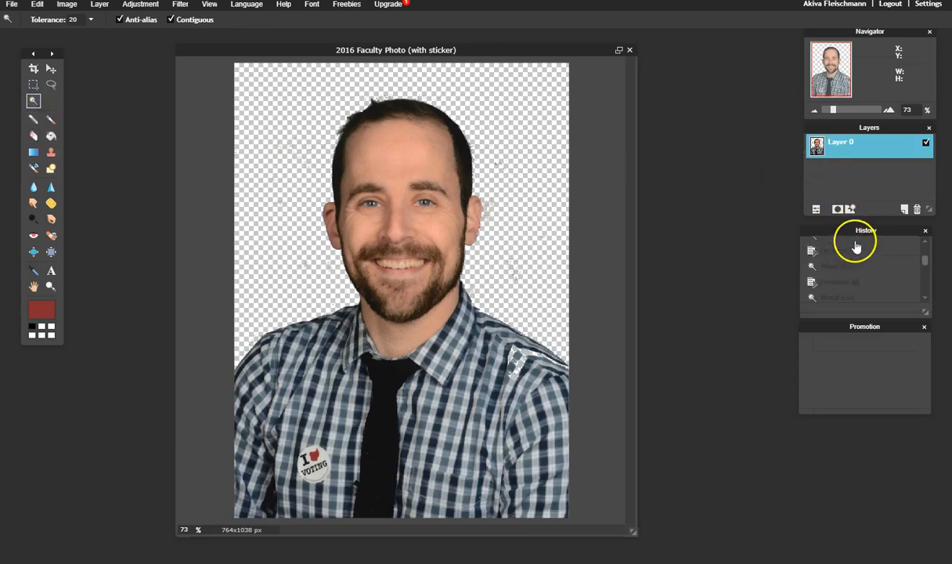
pyautogui.click(852, 246)
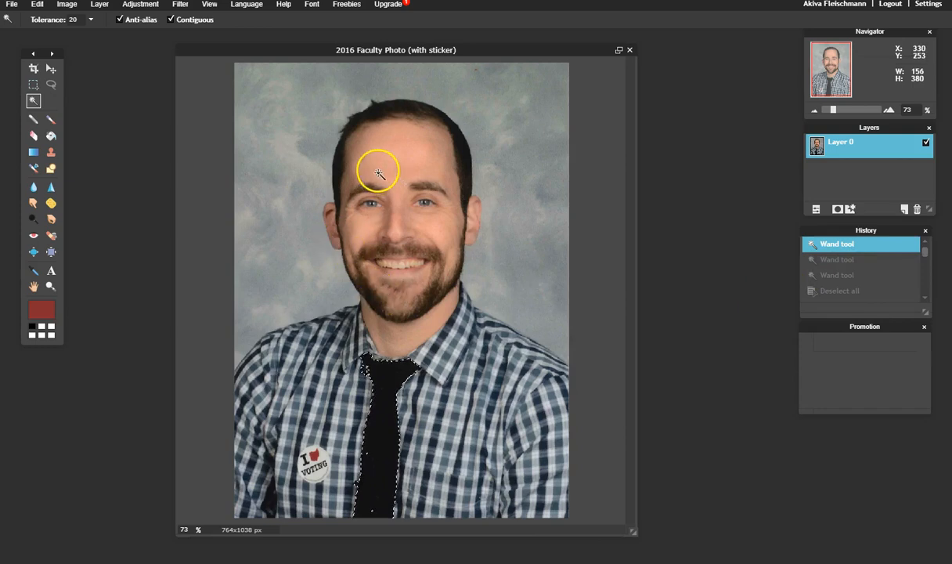
pyautogui.click(50, 68)
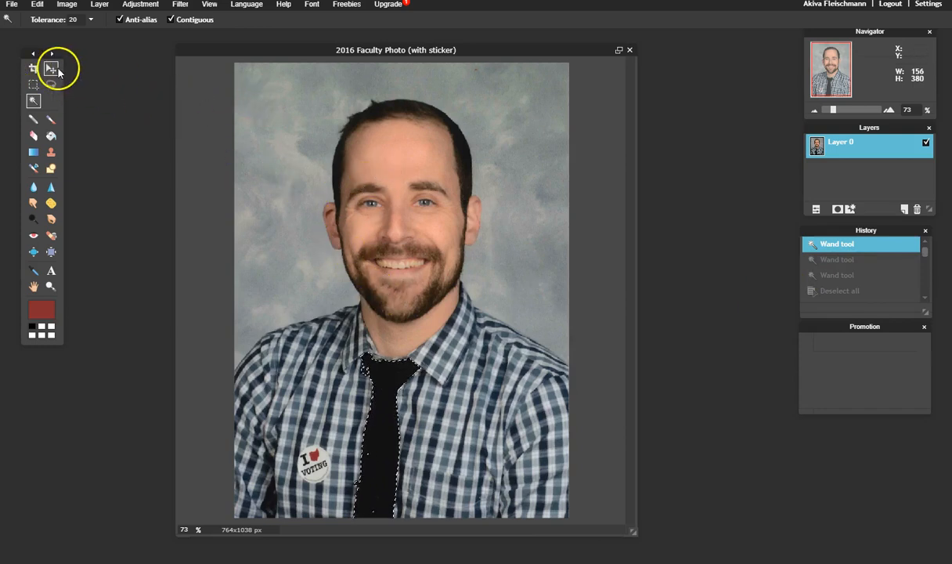
pyautogui.hotkey('ctrl', 'd')
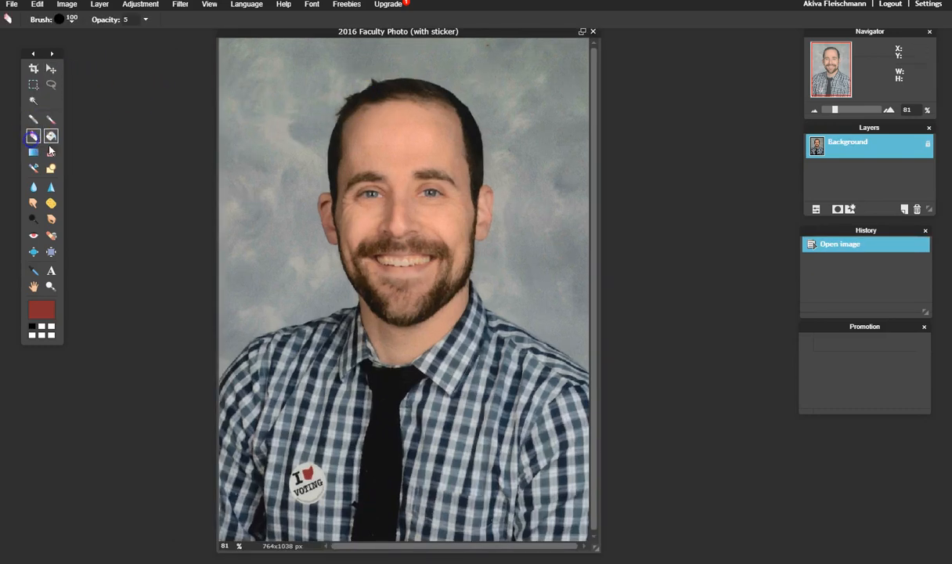
# Try an eraser stroke at opacity 5 on the photo's gray backdrop, undo it, and unlock the Background layer
pyautogui.moveTo(235, 93)
pyautogui.mouseDown()
pyautogui.moveTo(262, 85)
pyautogui.moveTo(257, 141)
pyautogui.moveTo(268, 108)
pyautogui.moveTo(310, 130)
pyautogui.moveTo(278, 127)
pyautogui.mouseUp()
pyautogui.hotkey('ctrl', 'z')
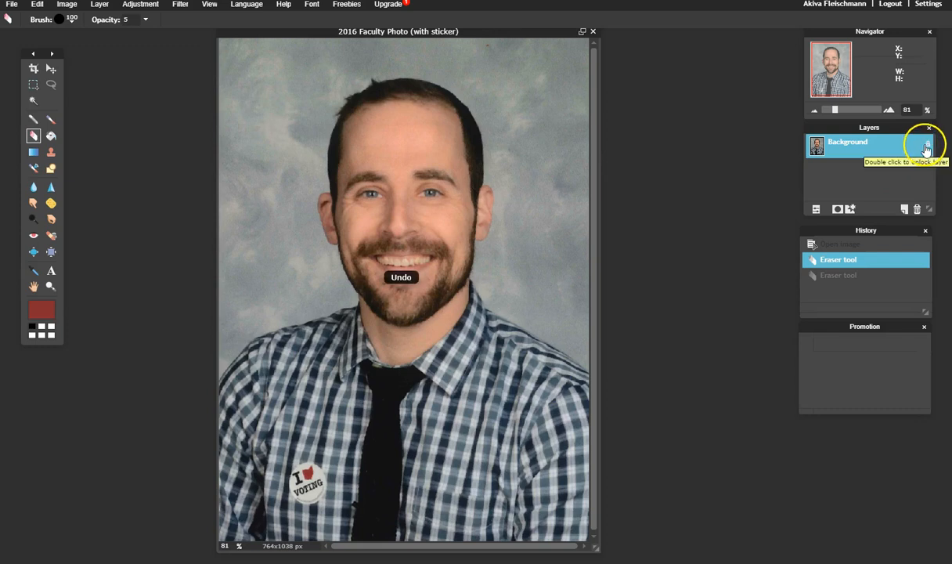
pyautogui.doubleClick(927, 145)
# Try erasing the gray backdrop on the unlocked layer, view the eraser's brush presets, and undo the strokes
pyautogui.moveTo(317, 106)
pyautogui.mouseDown()
pyautogui.moveTo(266, 149)
pyautogui.moveTo(262, 109)
pyautogui.mouseUp()
pyautogui.hotkey('ctrl', 'z')
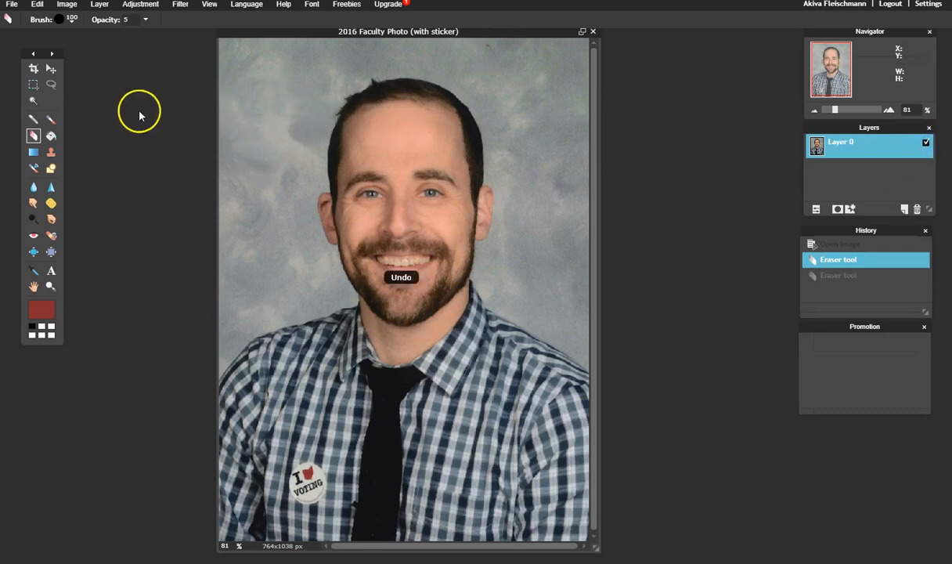
pyautogui.click(72, 21)
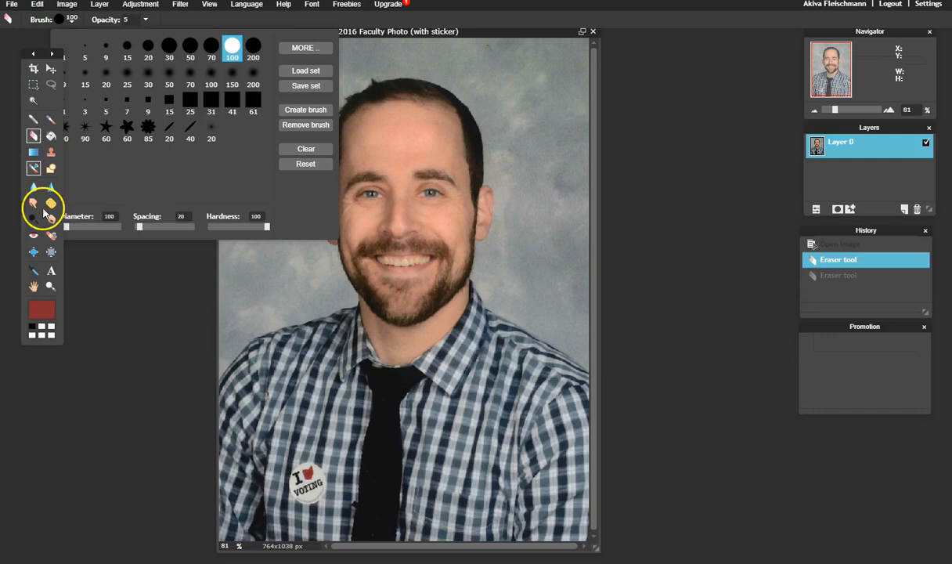
pyautogui.click(229, 296)
pyautogui.hotkey('ctrl', 'z')
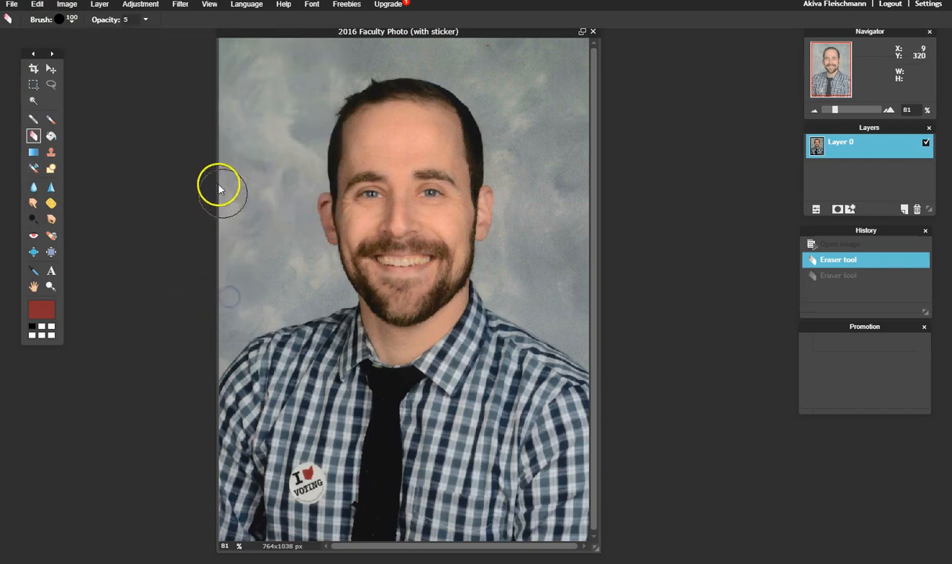
# Choose the Paint bucket and sample the shirt's gray-blue (4f6370) as the fill color
pyautogui.click(52, 136)
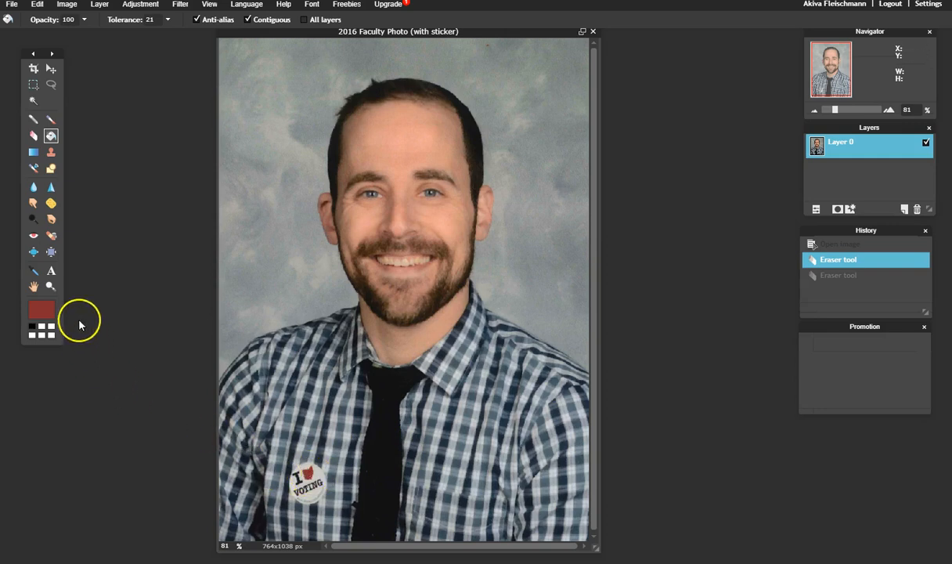
pyautogui.click(40, 312)
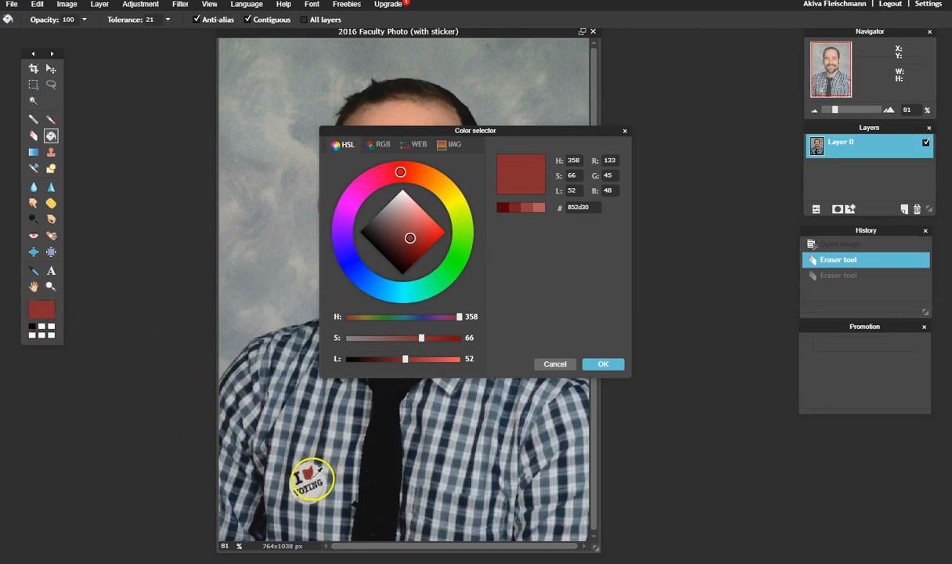
pyautogui.click(290, 419)
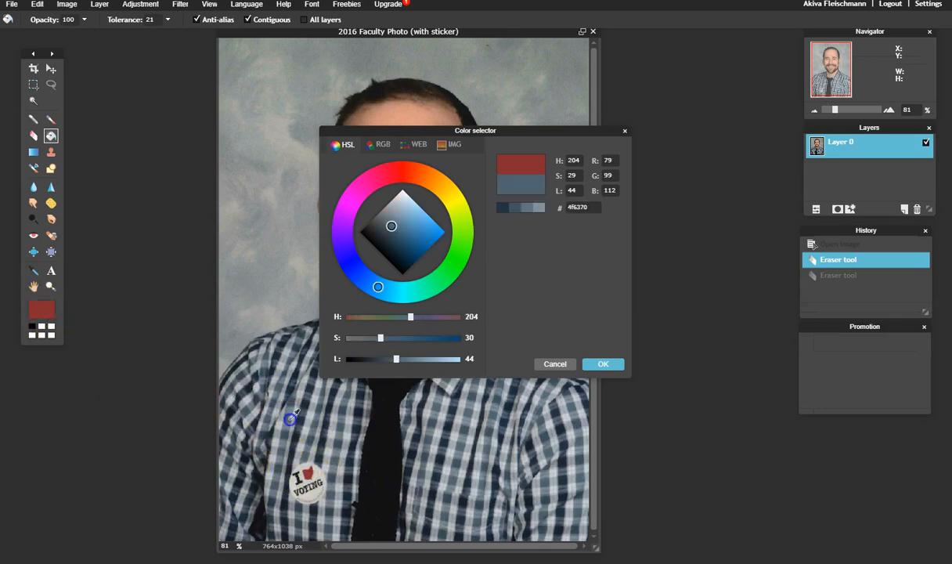
pyautogui.click(602, 363)
# Try filling the black tie with the sampled blue at tolerance 21, undo it, retry at tolerance 60 and undo that fill too
pyautogui.click(382, 400)
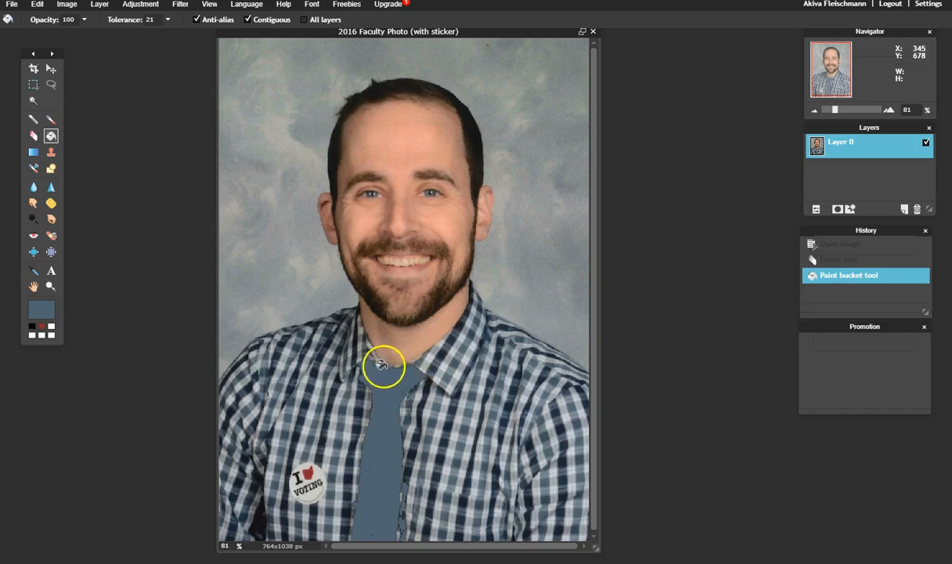
pyautogui.hotkey('ctrl', 'z')
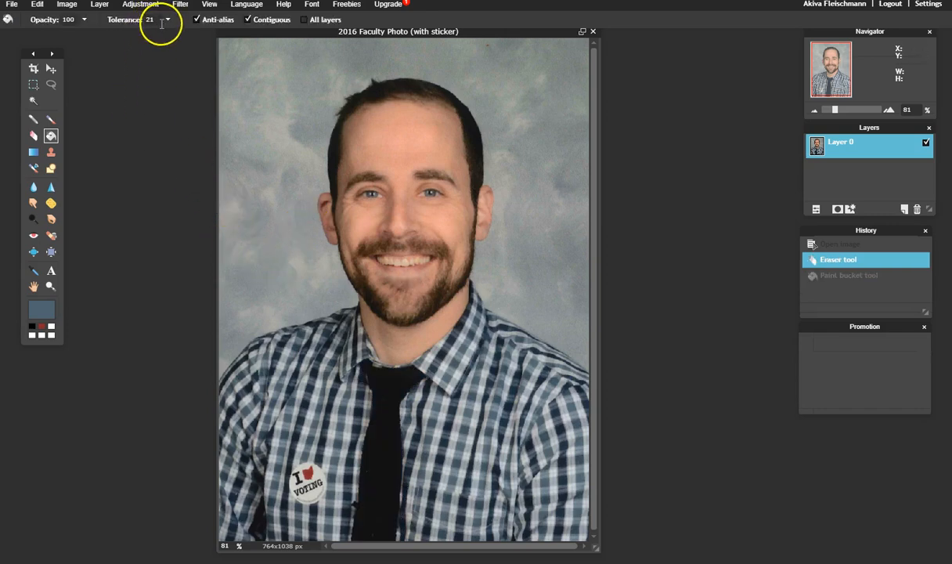
pyautogui.write('0')
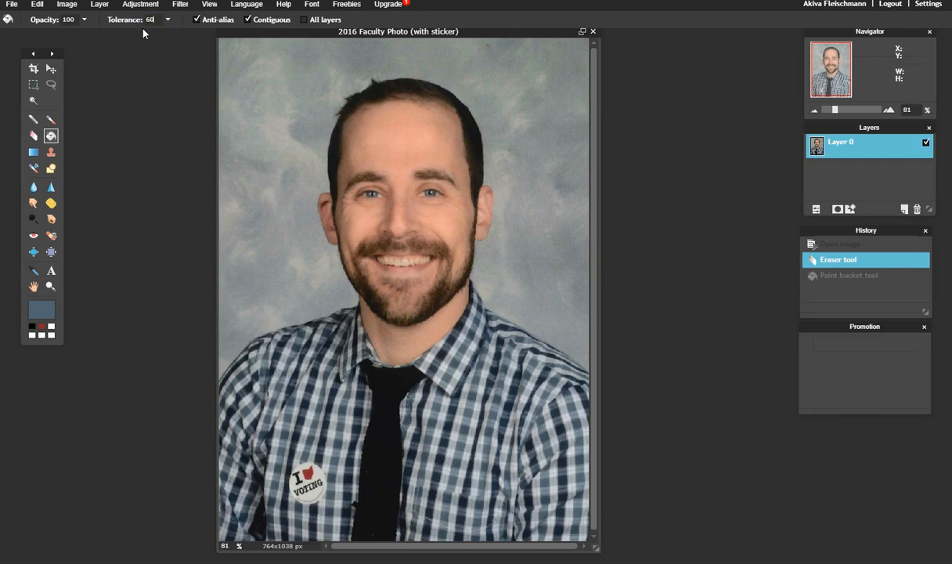
pyautogui.click(377, 446)
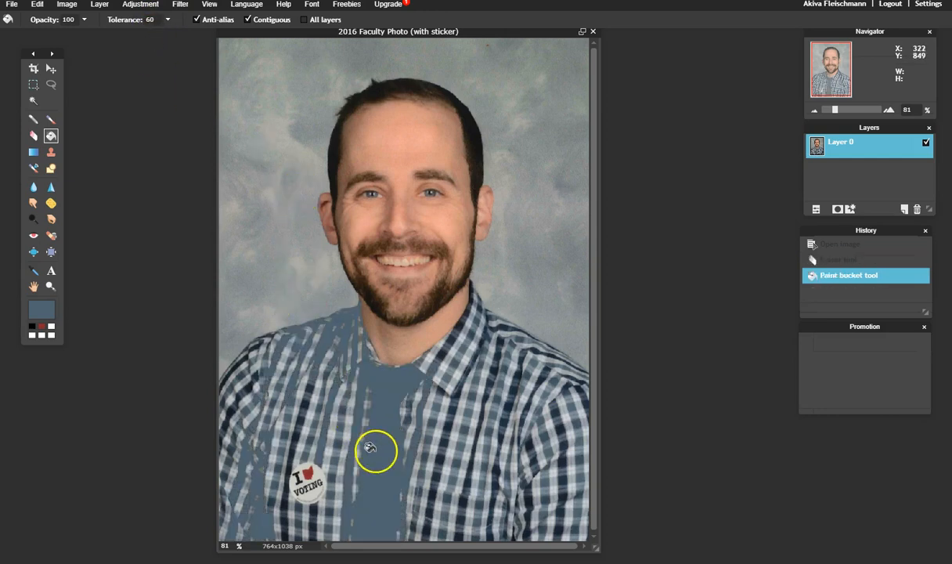
pyautogui.hotkey('ctrl', 'z')
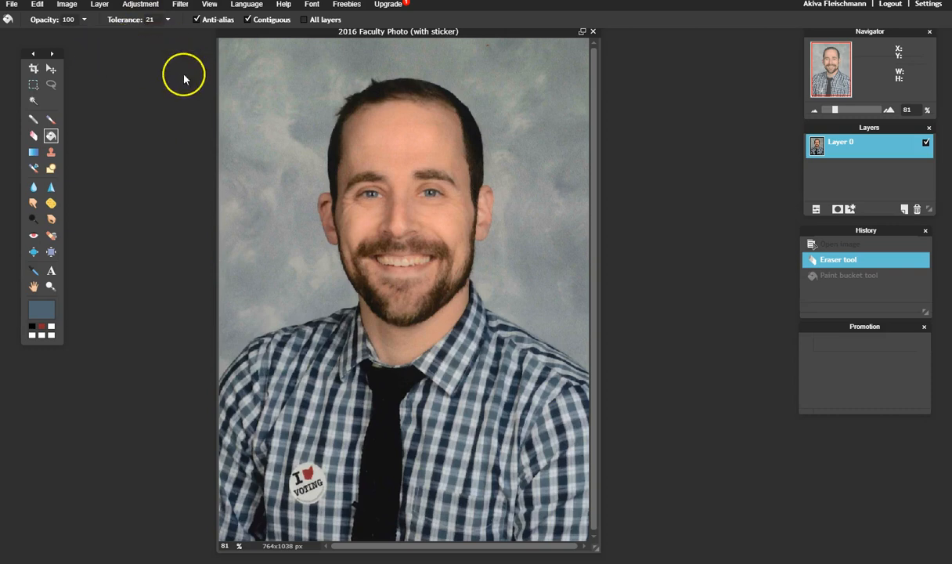
# Set the fill tolerance back to 21, then try filling the tie and the forehead with blue, undoing each fill
pyautogui.click(375, 415)
pyautogui.hotkey('ctrl', 'z')
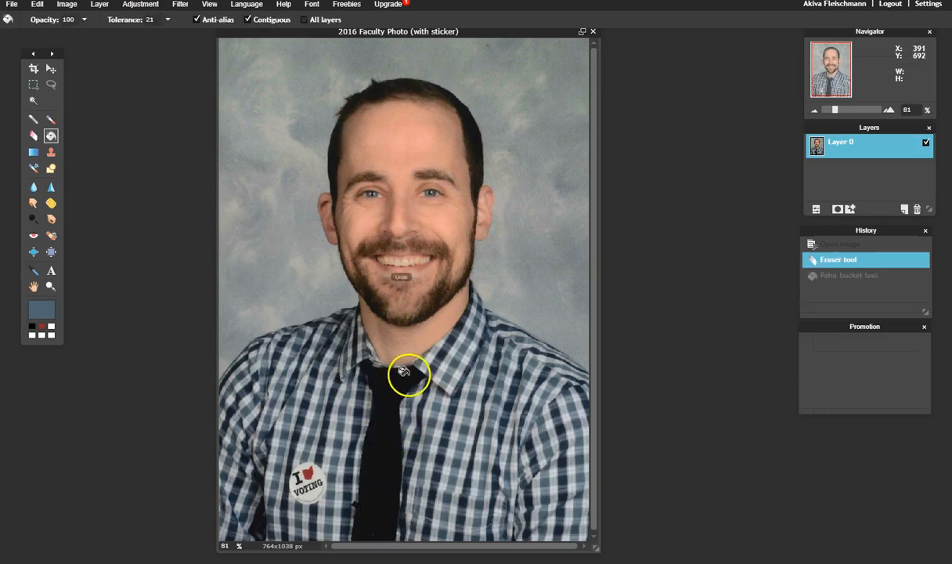
pyautogui.click(416, 137)
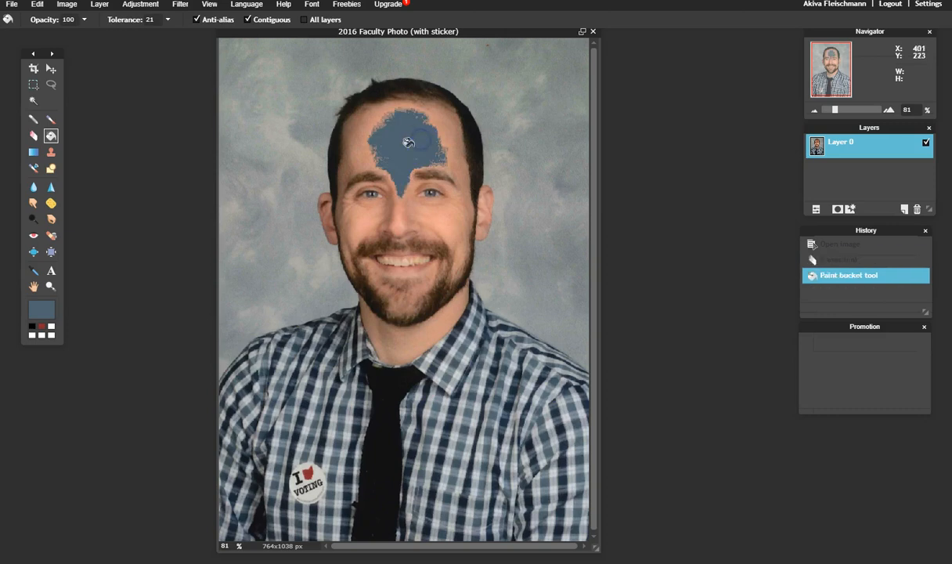
pyautogui.hotkey('ctrl', 'z')
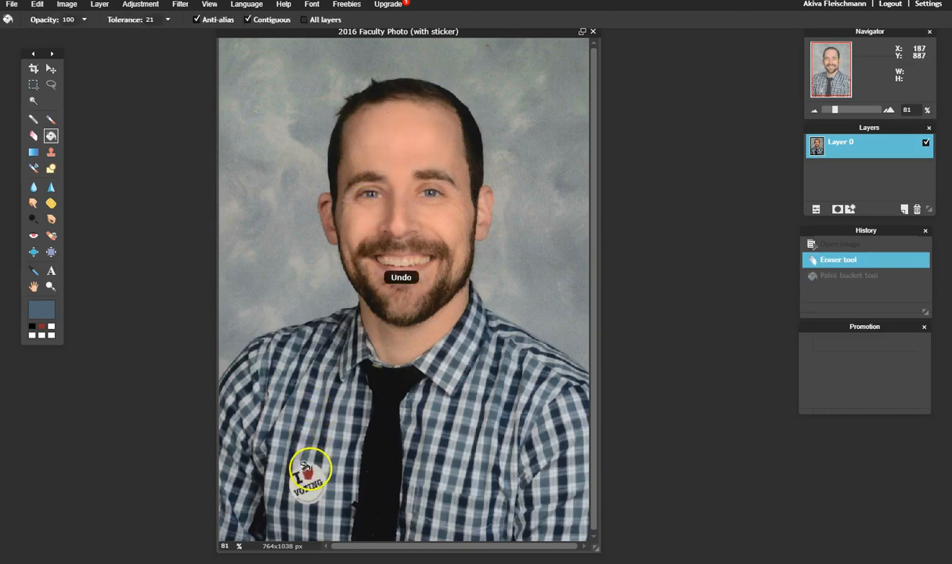
# Fill the red shape on the voting sticker with the sampled blue
pyautogui.click(305, 469)
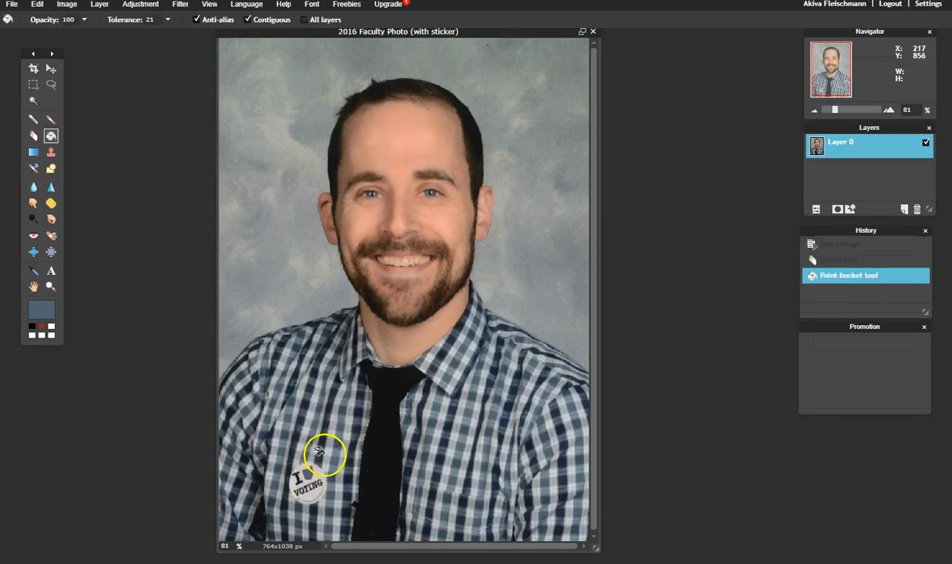
# Undo the voting sticker fill, then try filling its red shape with blue again at tolerance 21 and undo that fill
pyautogui.hotkey('ctrl', 'z')
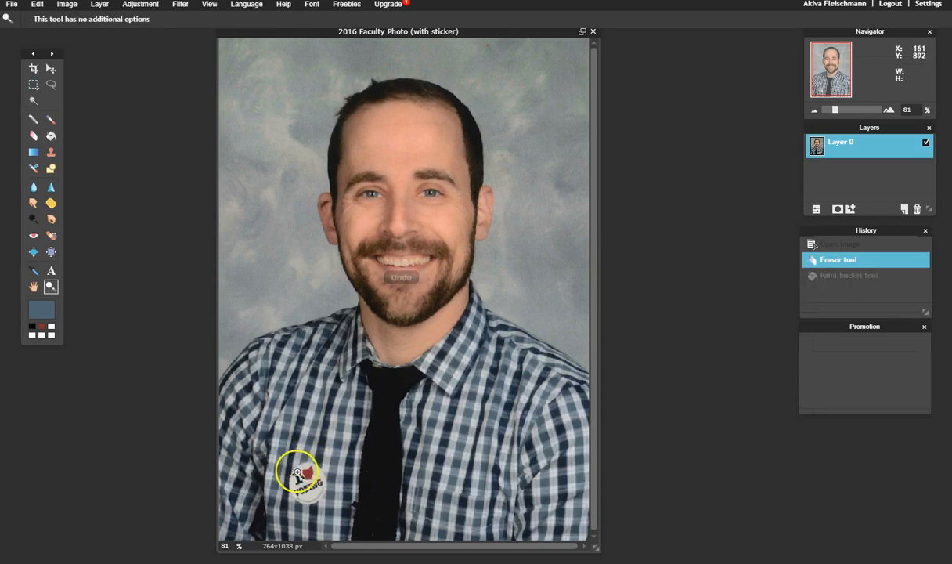
pyautogui.moveTo(323, 492); pyautogui.dragTo(323, 493)
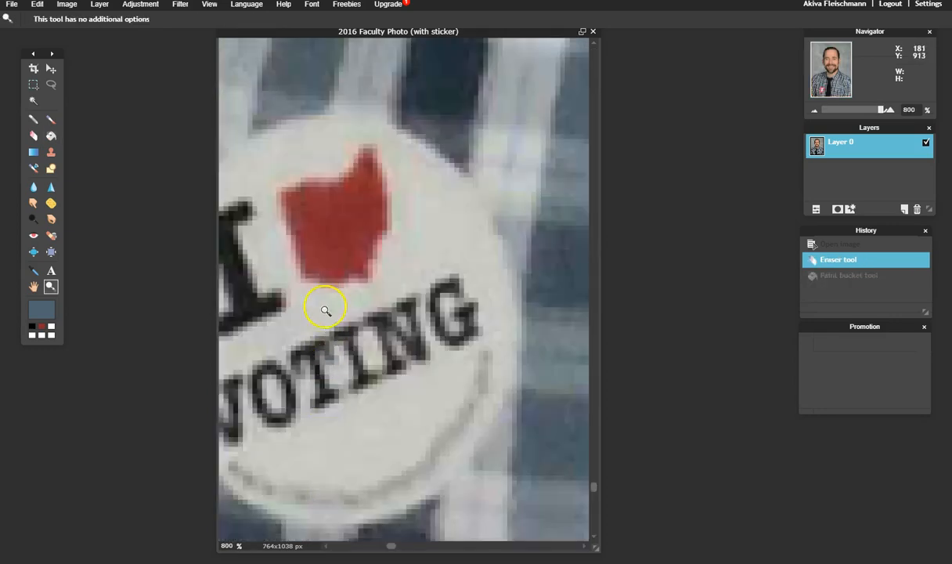
pyautogui.press('g')
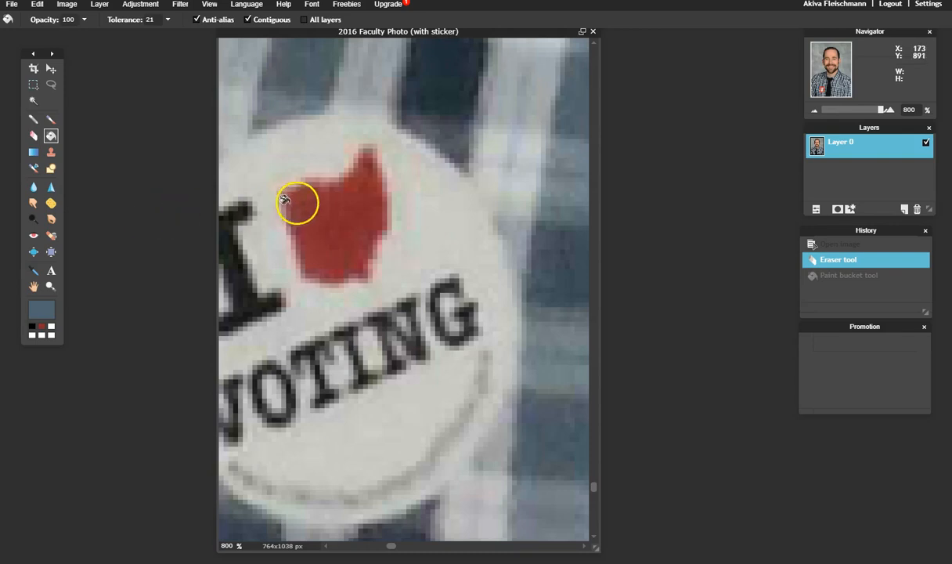
pyautogui.click(320, 209)
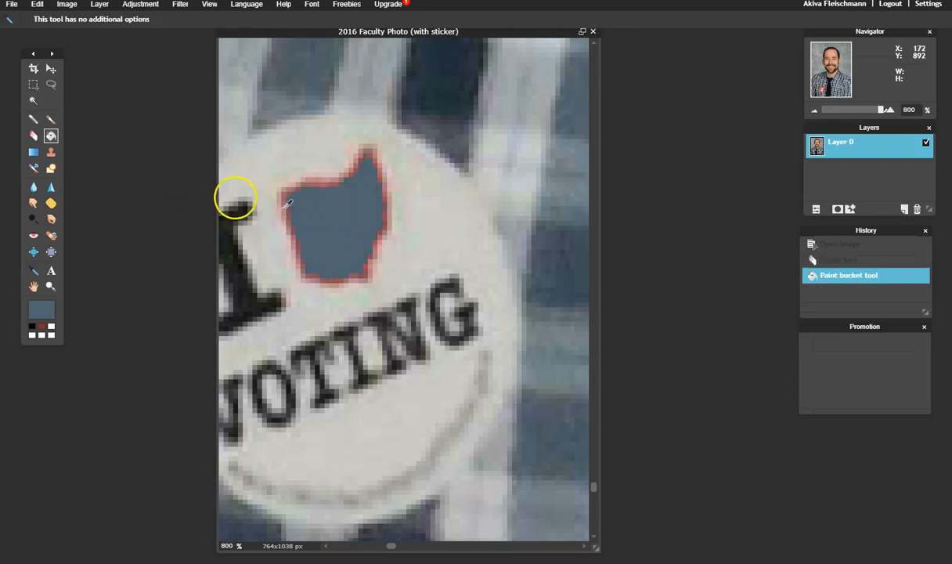
pyautogui.hotkey('ctrl', 'z')
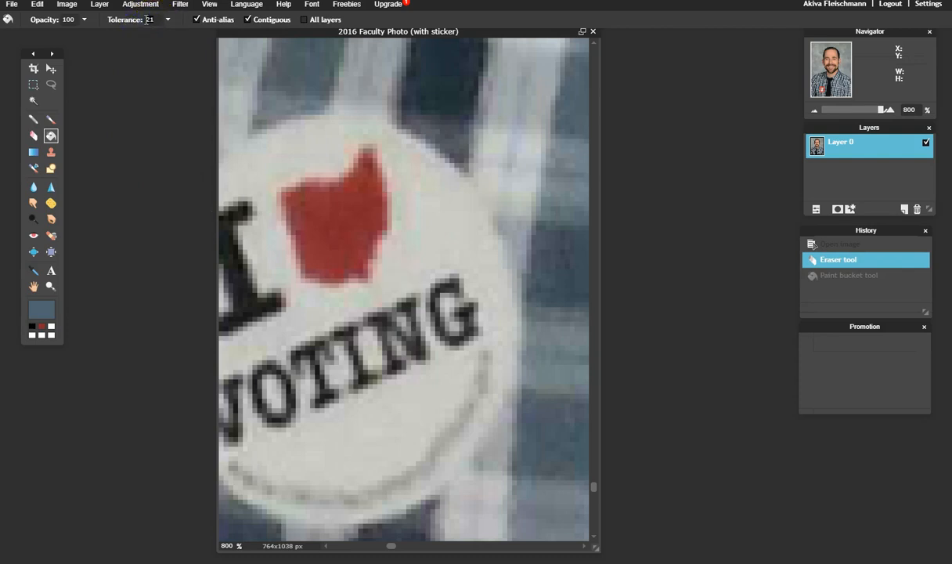
# Set the fill tolerance to 35 and fill the sticker's red shape with blue, then try filling its remaining edge and undo the edge fill
pyautogui.click(321, 213)
pyautogui.click(320, 188)
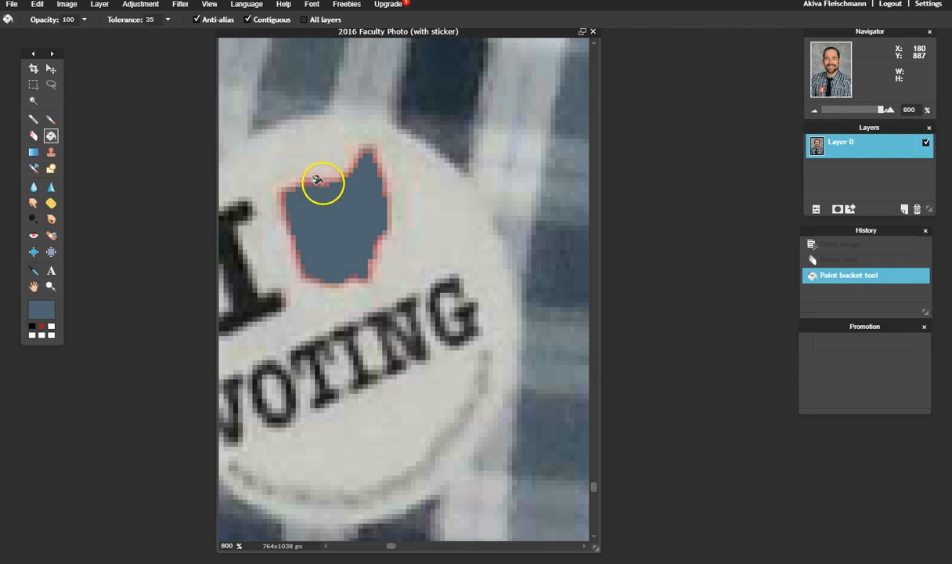
pyautogui.click(321, 179)
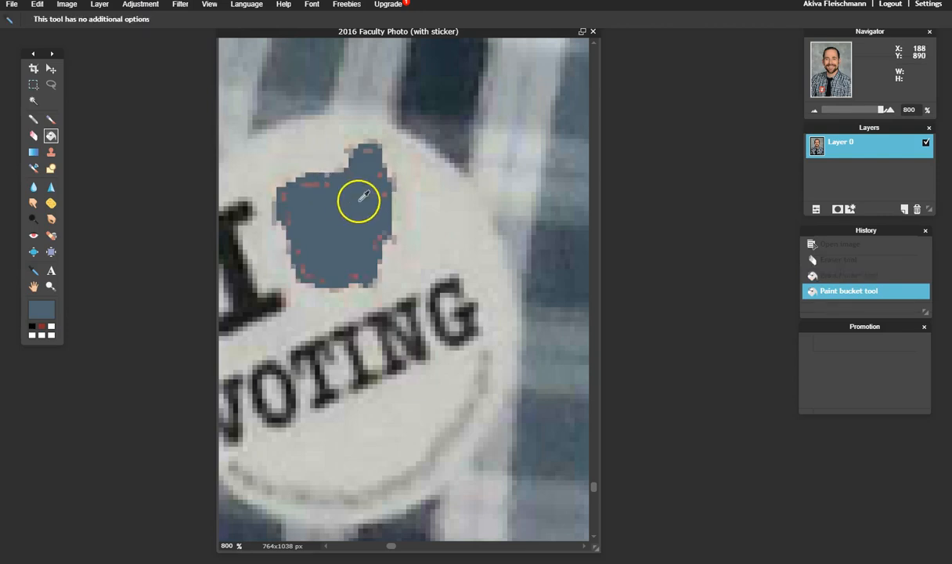
pyautogui.hotkey('ctrl', 'z')
# Compare the blue-filled sticker shape against the whole photo and at 280% zoom, and undo the fill
pyautogui.press('z')
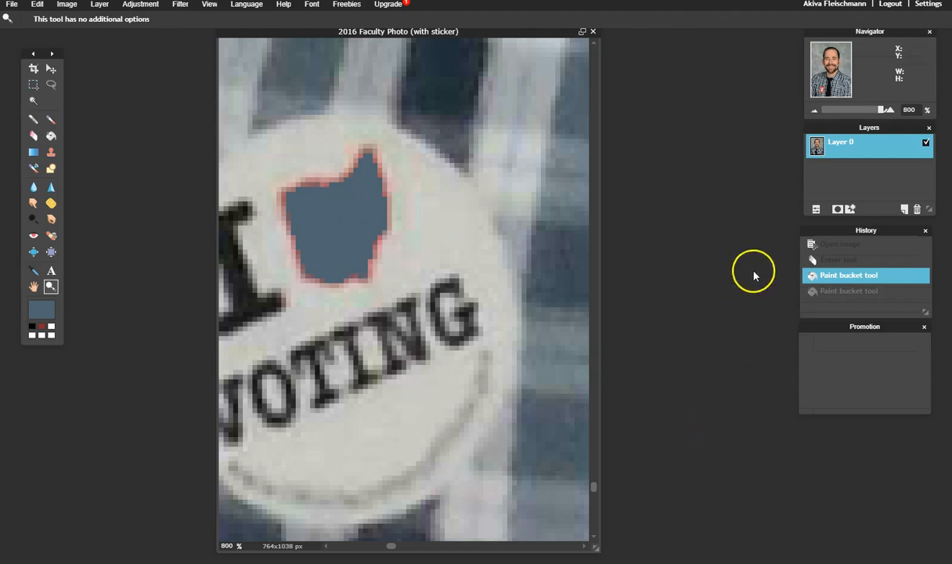
pyautogui.moveTo(881, 112); pyautogui.dragTo(835, 117)
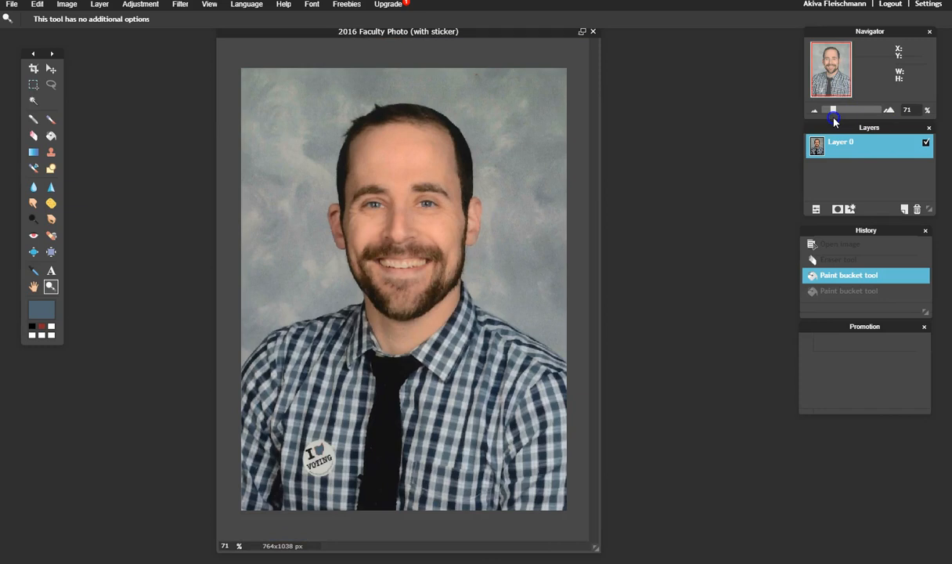
pyautogui.moveTo(834, 118); pyautogui.dragTo(849, 112)
pyautogui.press('space')
pyautogui.moveTo(406, 355); pyautogui.dragTo(526, 133)
pyautogui.moveTo(337, 430); pyautogui.dragTo(394, 295)
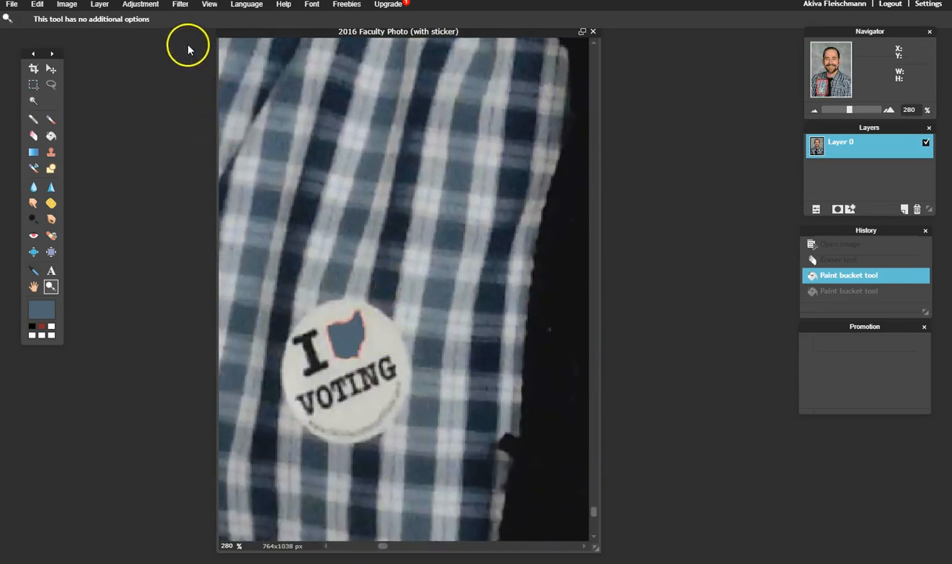
pyautogui.hotkey('ctrl', 'z')
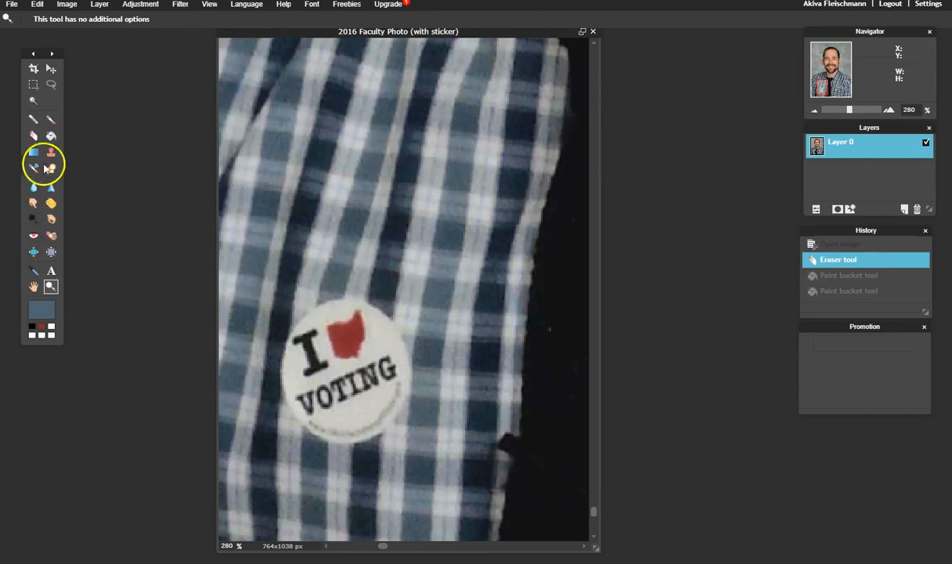
# Bring the whole photo back into view at 71% zoom and choose the Drawing tool for shapes
pyautogui.click(51, 137)
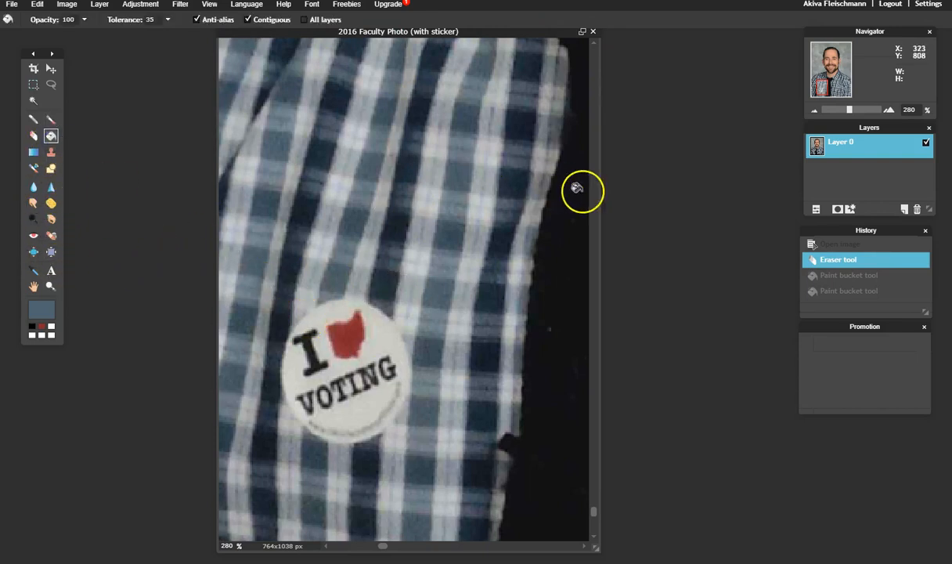
pyautogui.moveTo(848, 111); pyautogui.dragTo(833, 111)
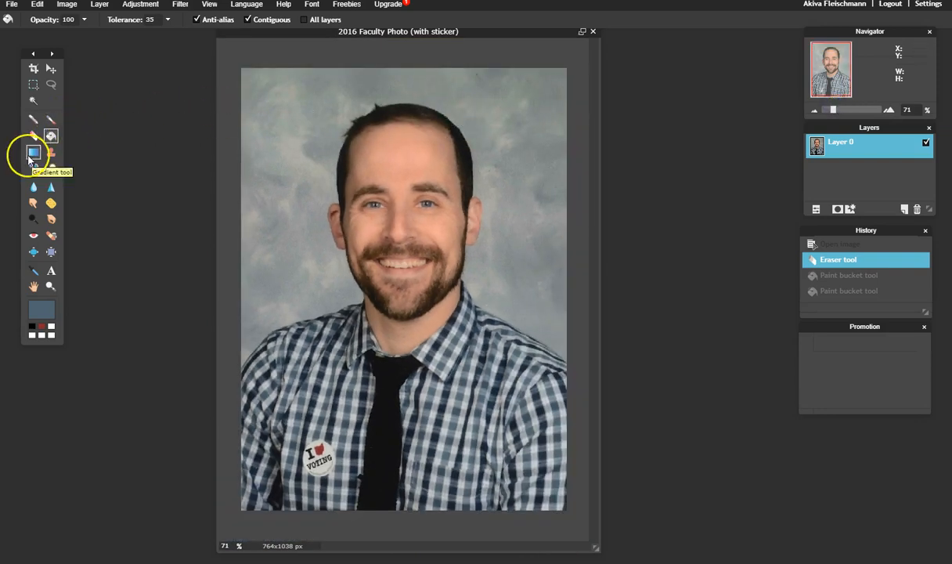
pyautogui.click(51, 168)
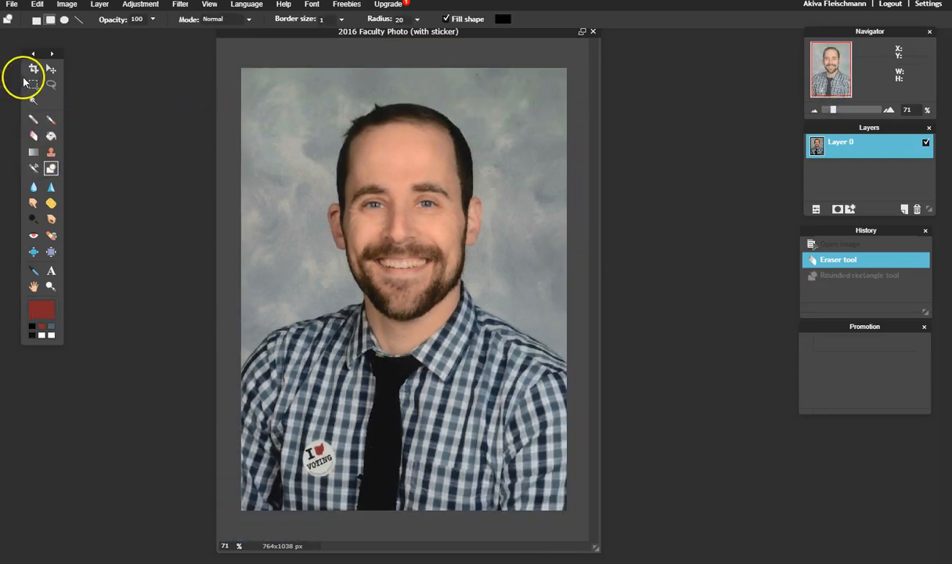